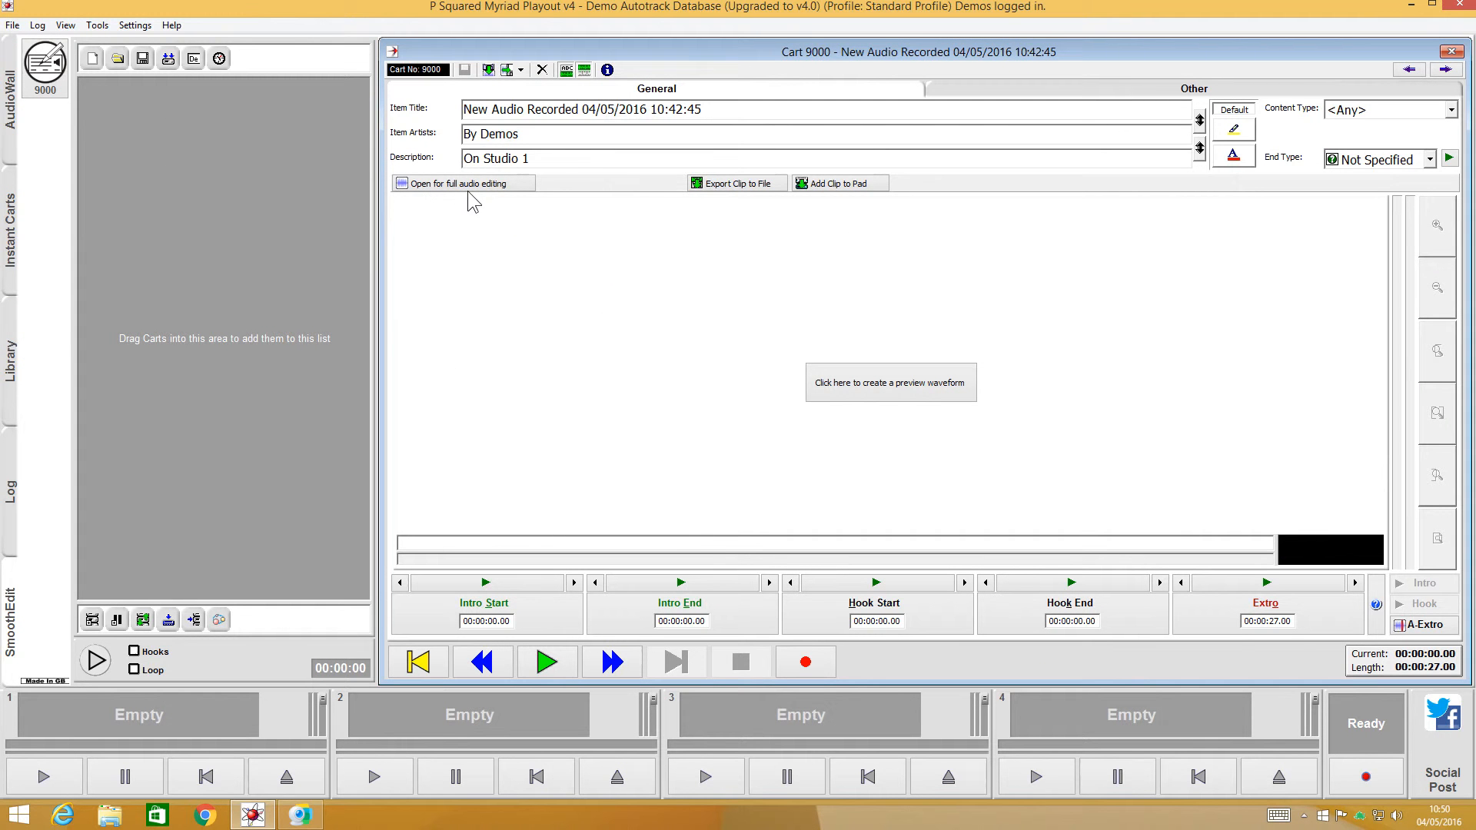
- Set the item title of cart 9000 to "My New Jingle"
{"action": "left_click", "coordinate": [736, 110]}
{"action": "left_click_drag", "start_coordinate": [736, 110], "coordinate": [231, 140]}
{"action": "type", "text": "My "}
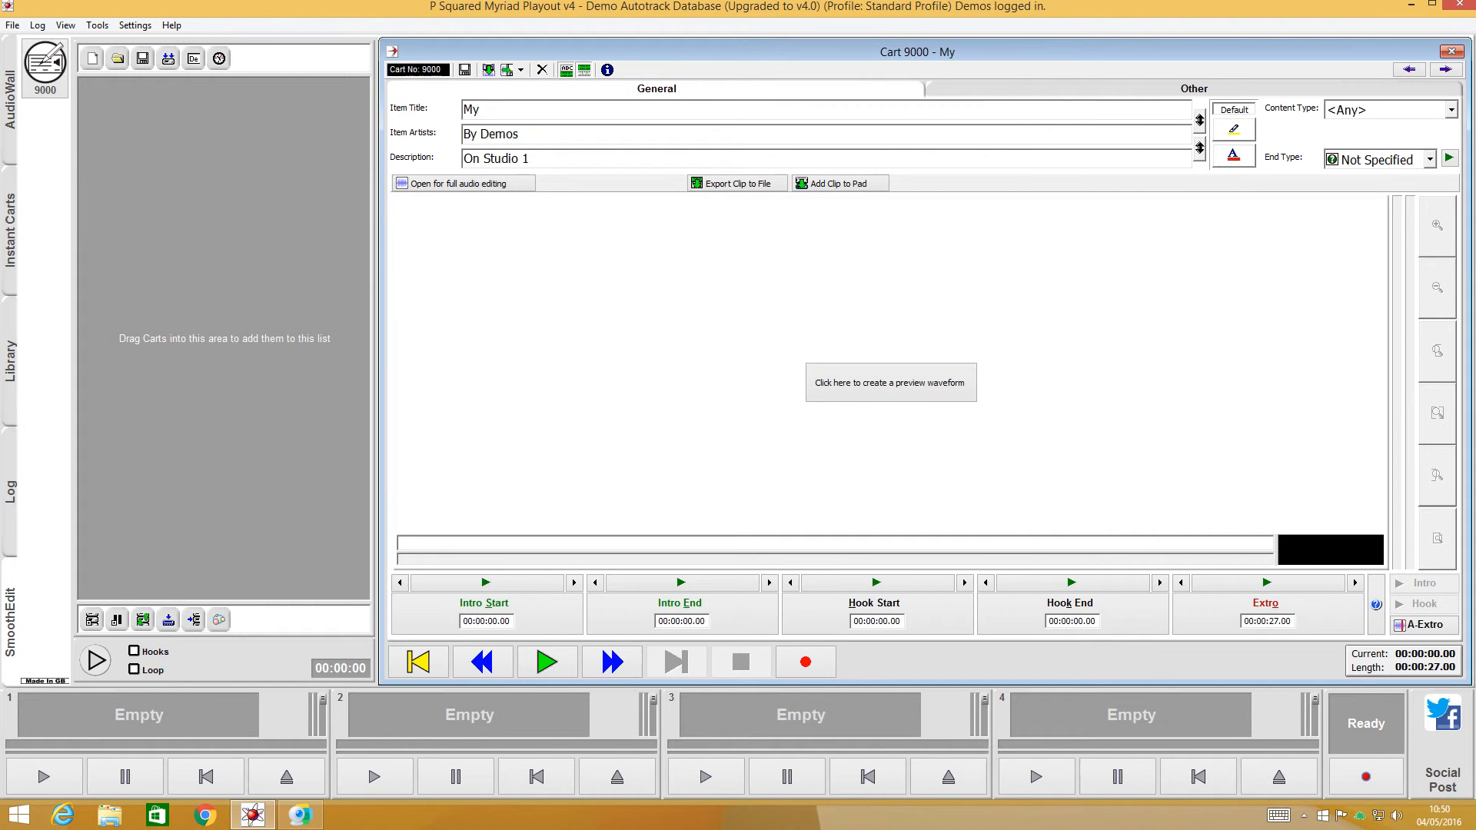
{"action": "type", "text": "New Jin"}
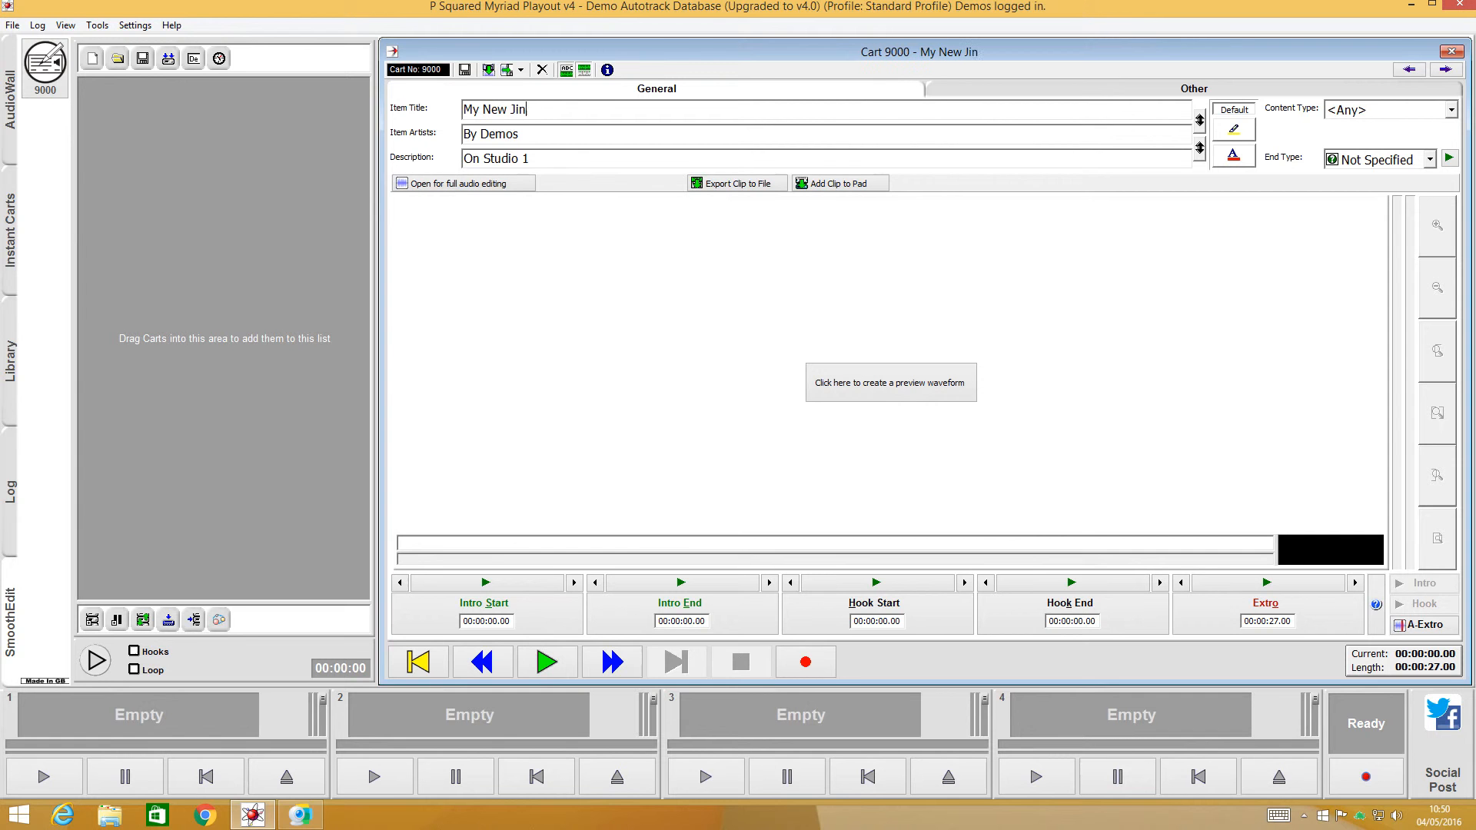
{"action": "type", "text": "gle"}
- Clear the item artists and description of the cart, and close it with the changes saved
{"action": "key", "text": "Tab"}
{"action": "key", "text": "Delete"}
{"action": "key", "text": "Tab"}
{"action": "key", "text": "Delete"}
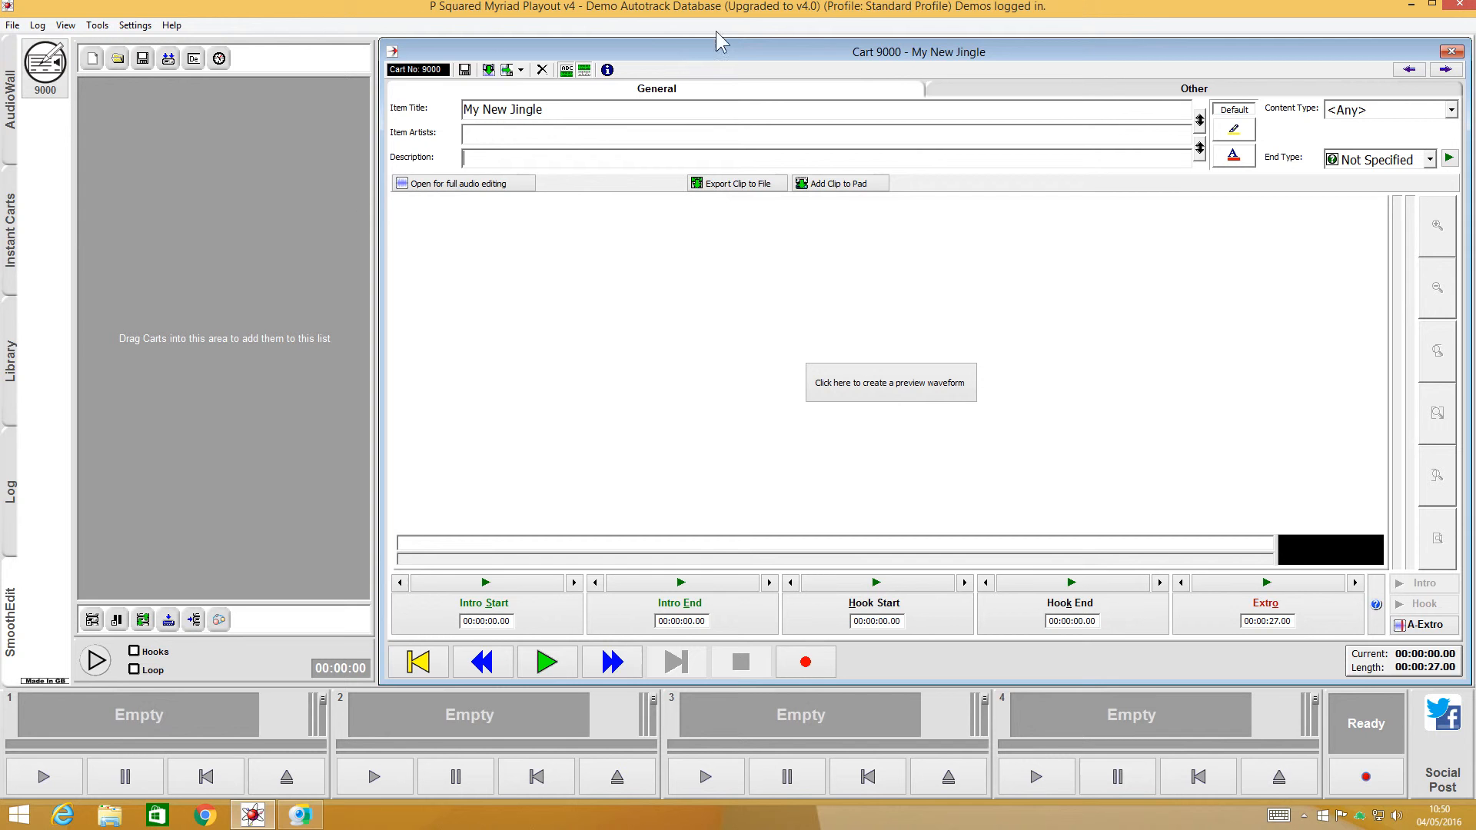
{"action": "left_click", "coordinate": [464, 69]}
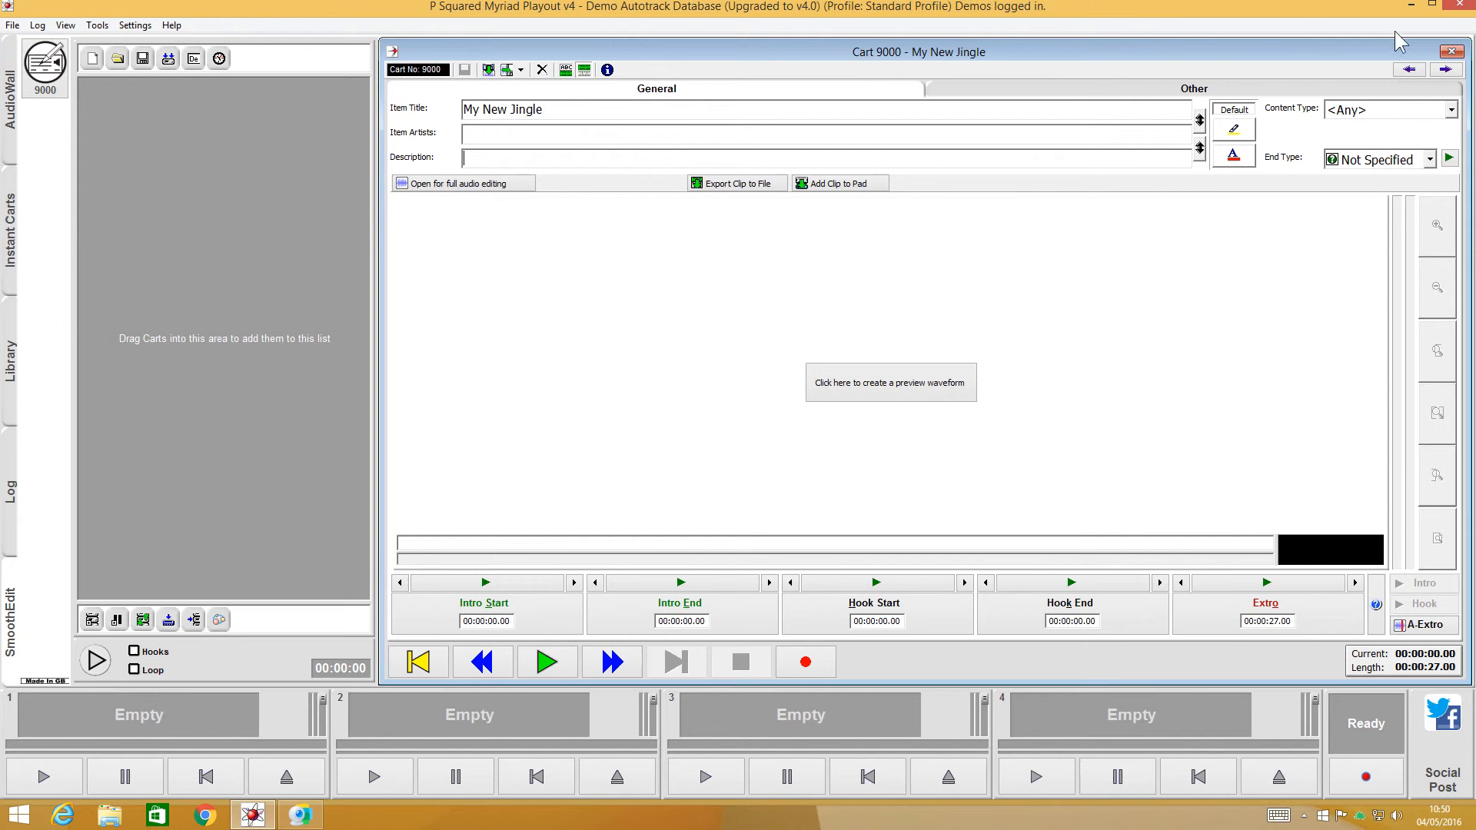
{"action": "left_click", "coordinate": [1452, 51]}
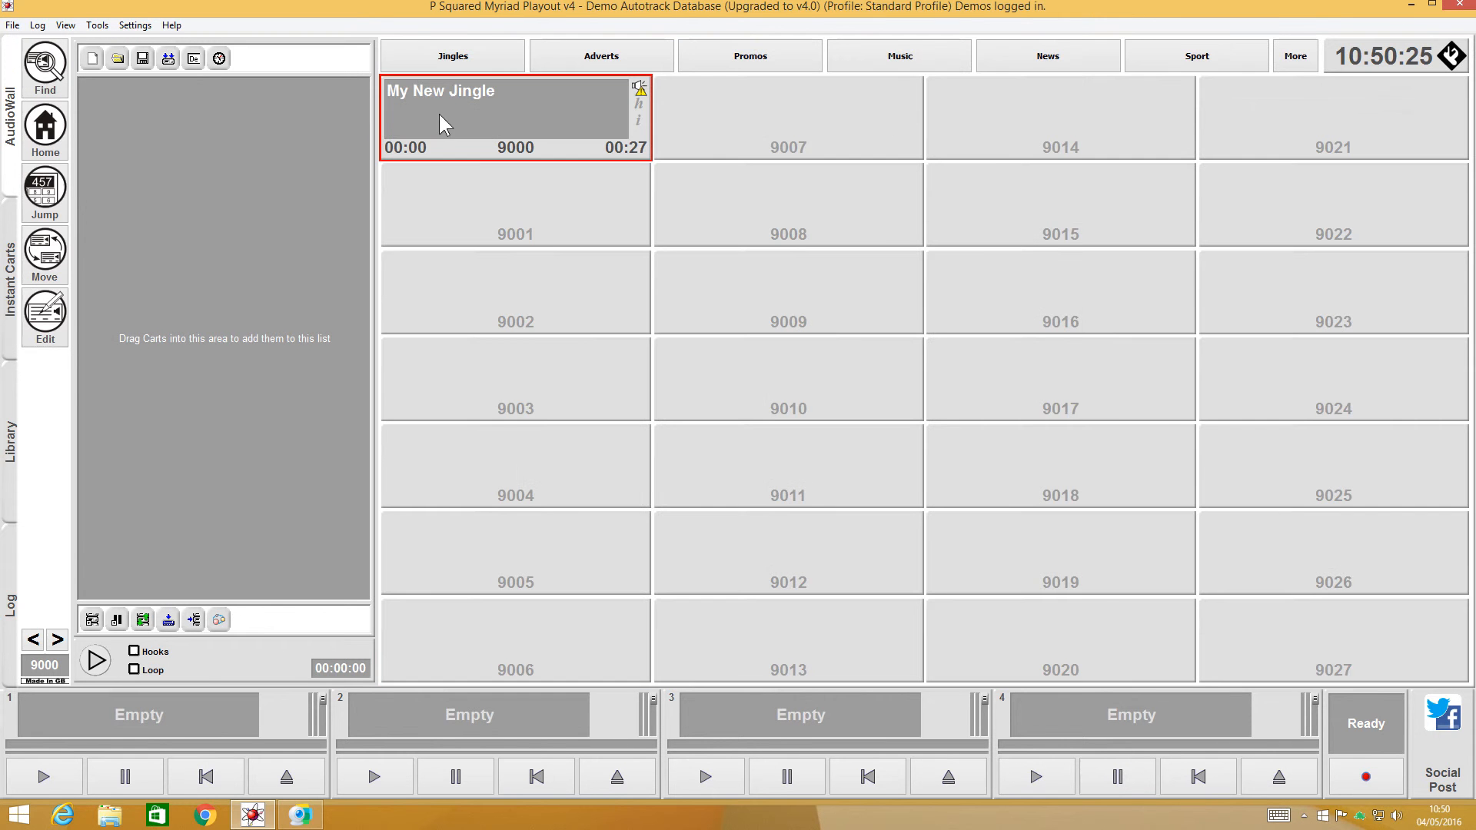
- Reopen the My New Jingle cart on the AudioWall for full audio editing
{"action": "left_click", "coordinate": [53, 318]}
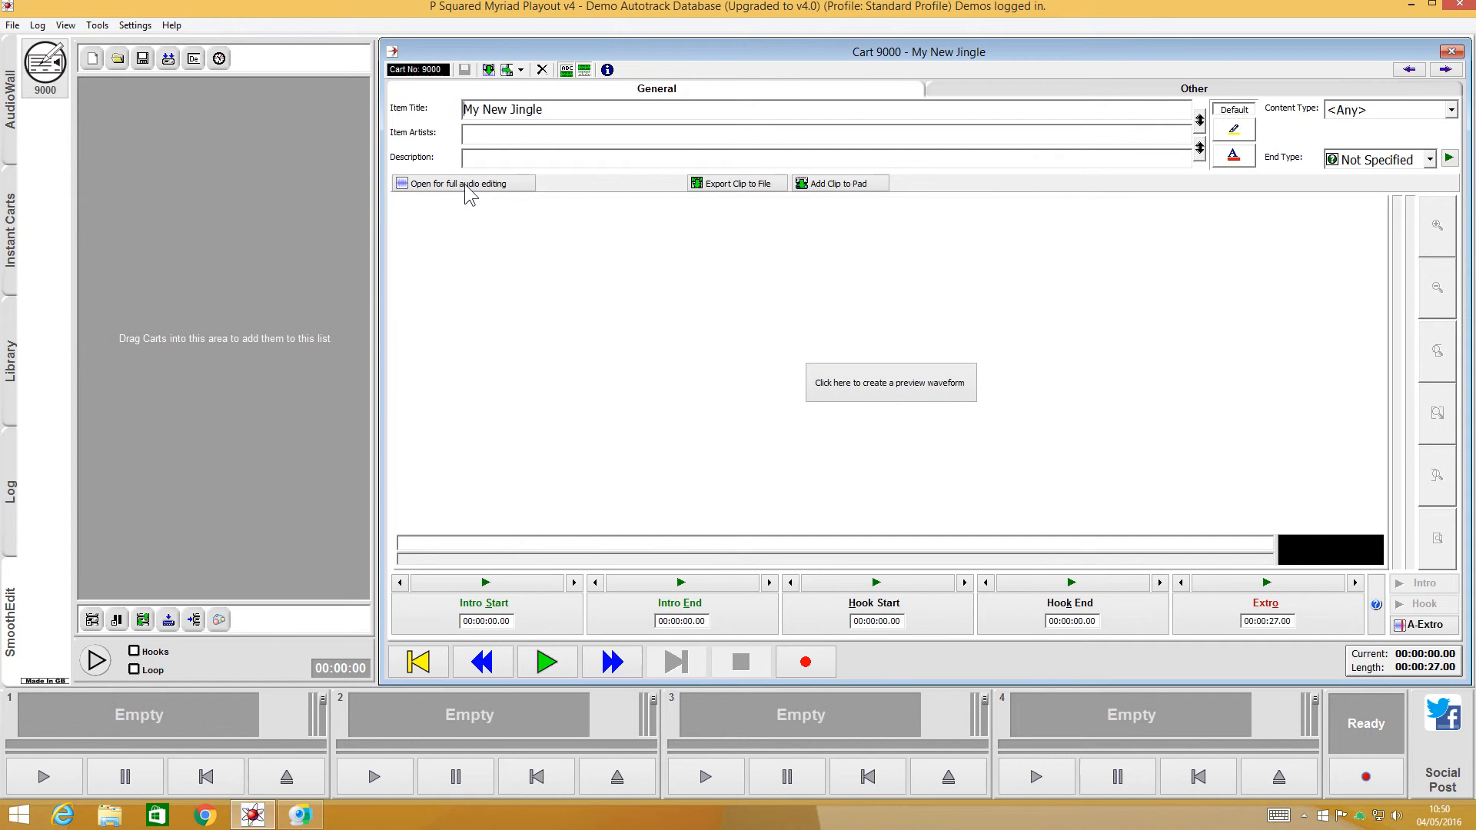
{"action": "left_click", "coordinate": [469, 192]}
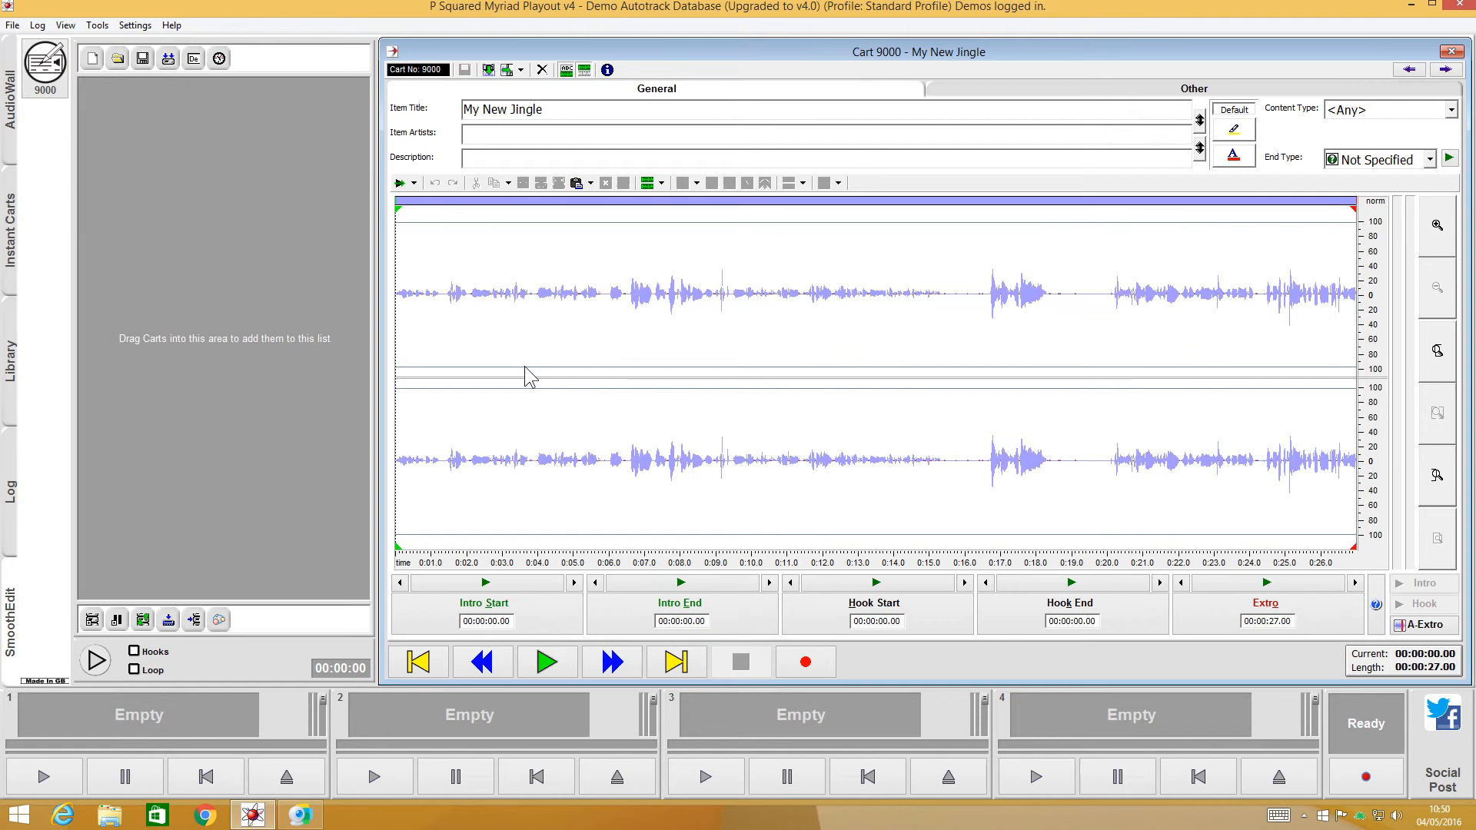
{"action": "left_click", "coordinate": [636, 323]}
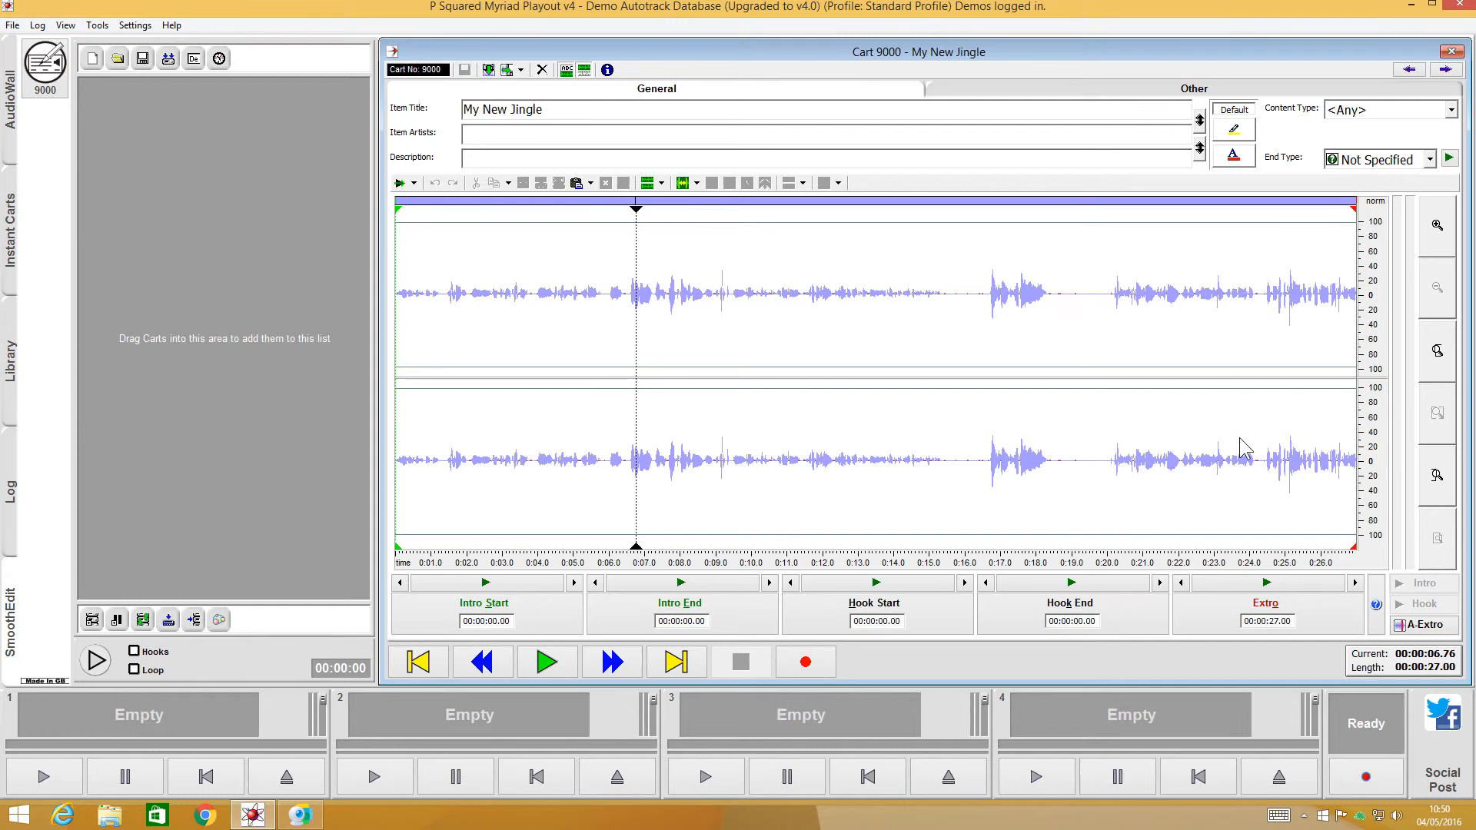
{"action": "left_click_drag", "start_coordinate": [991, 301], "coordinate": [1049, 297]}
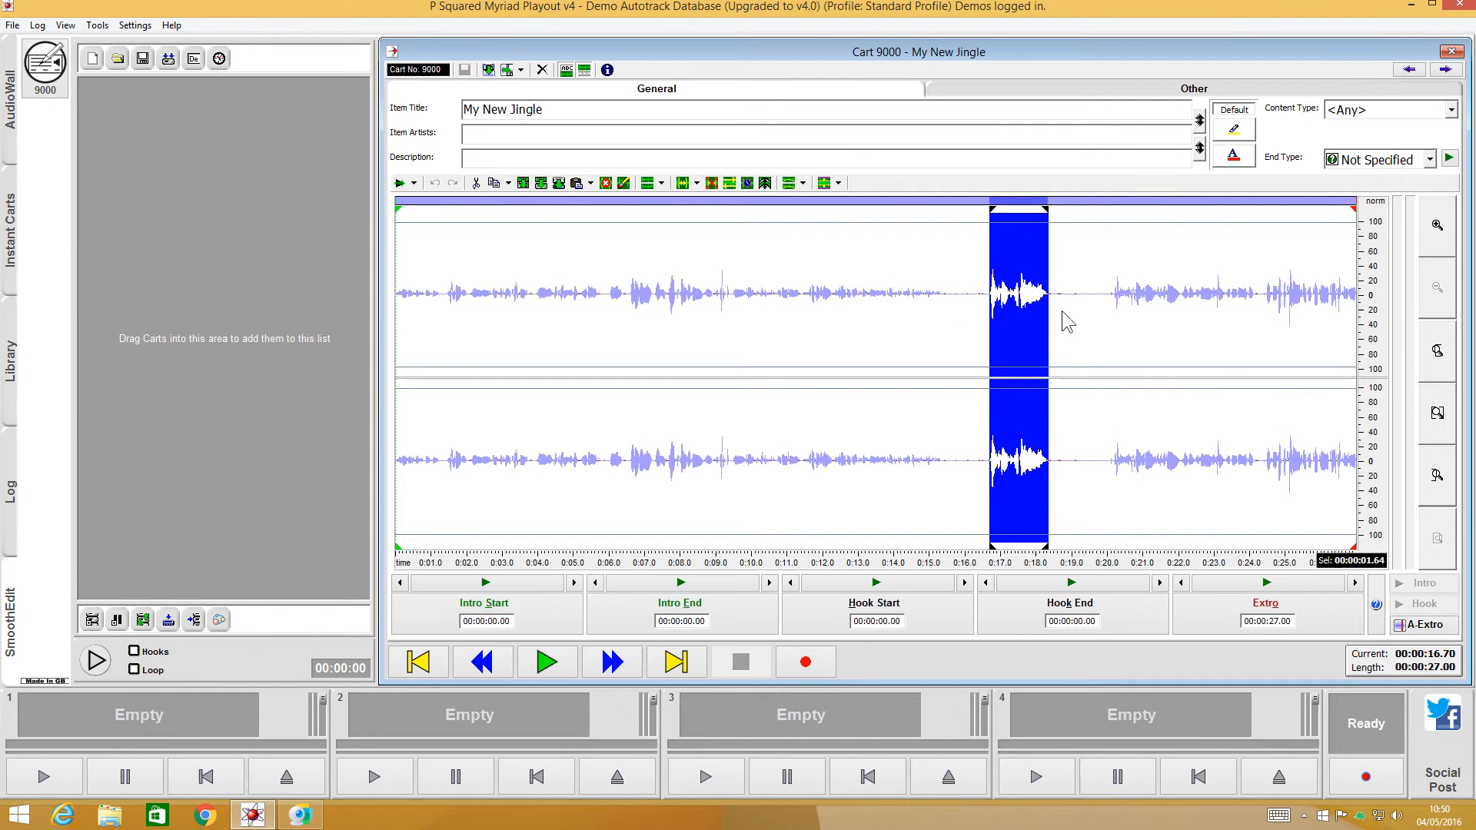
{"action": "left_click", "coordinate": [1091, 317]}
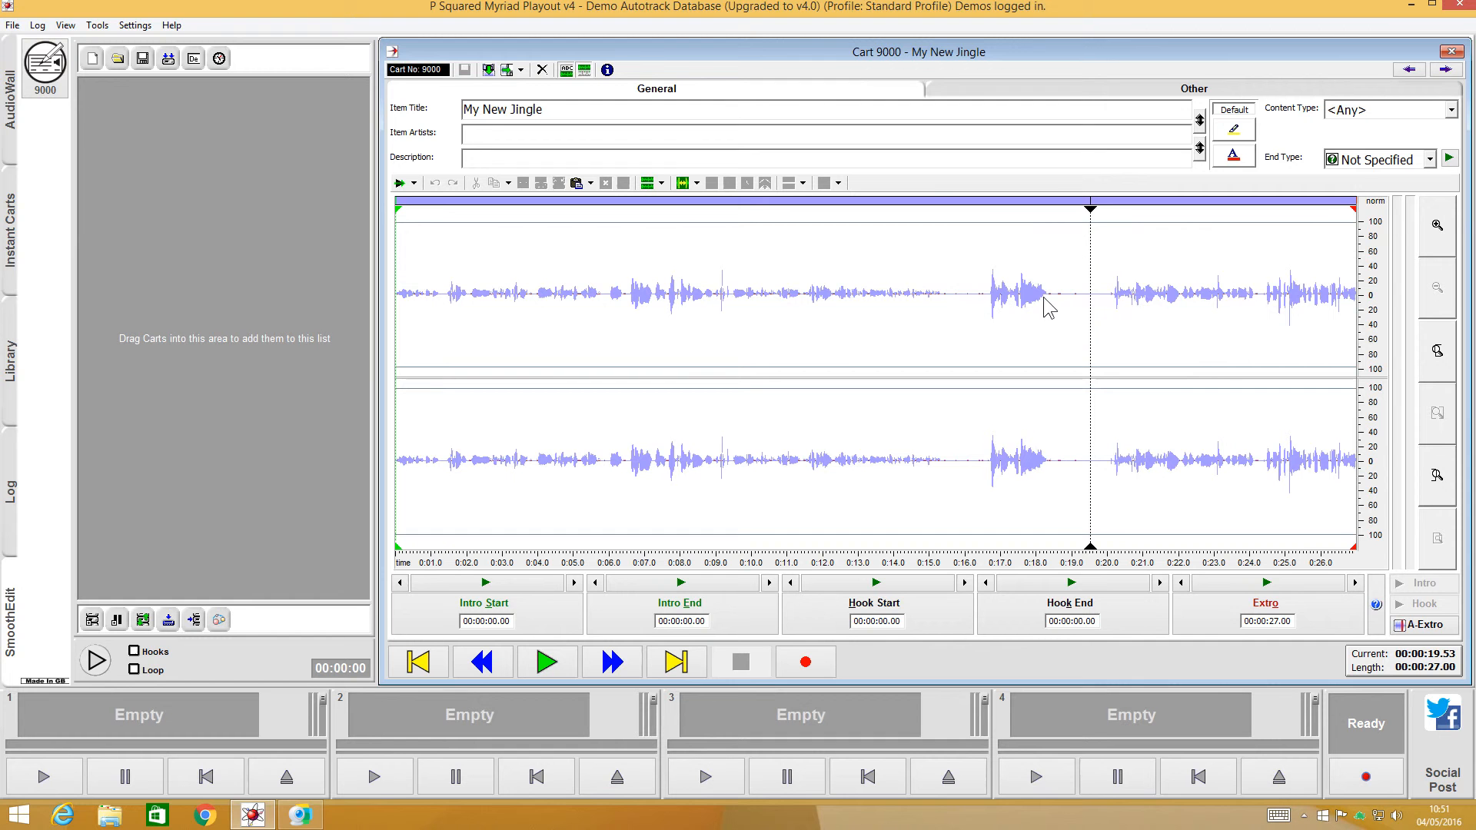
- Audition the recording from about 4.3 seconds, from just before the loud burst near 0:17, and from about 20 seconds
{"action": "left_click", "coordinate": [549, 341]}
{"action": "left_click", "coordinate": [558, 666]}
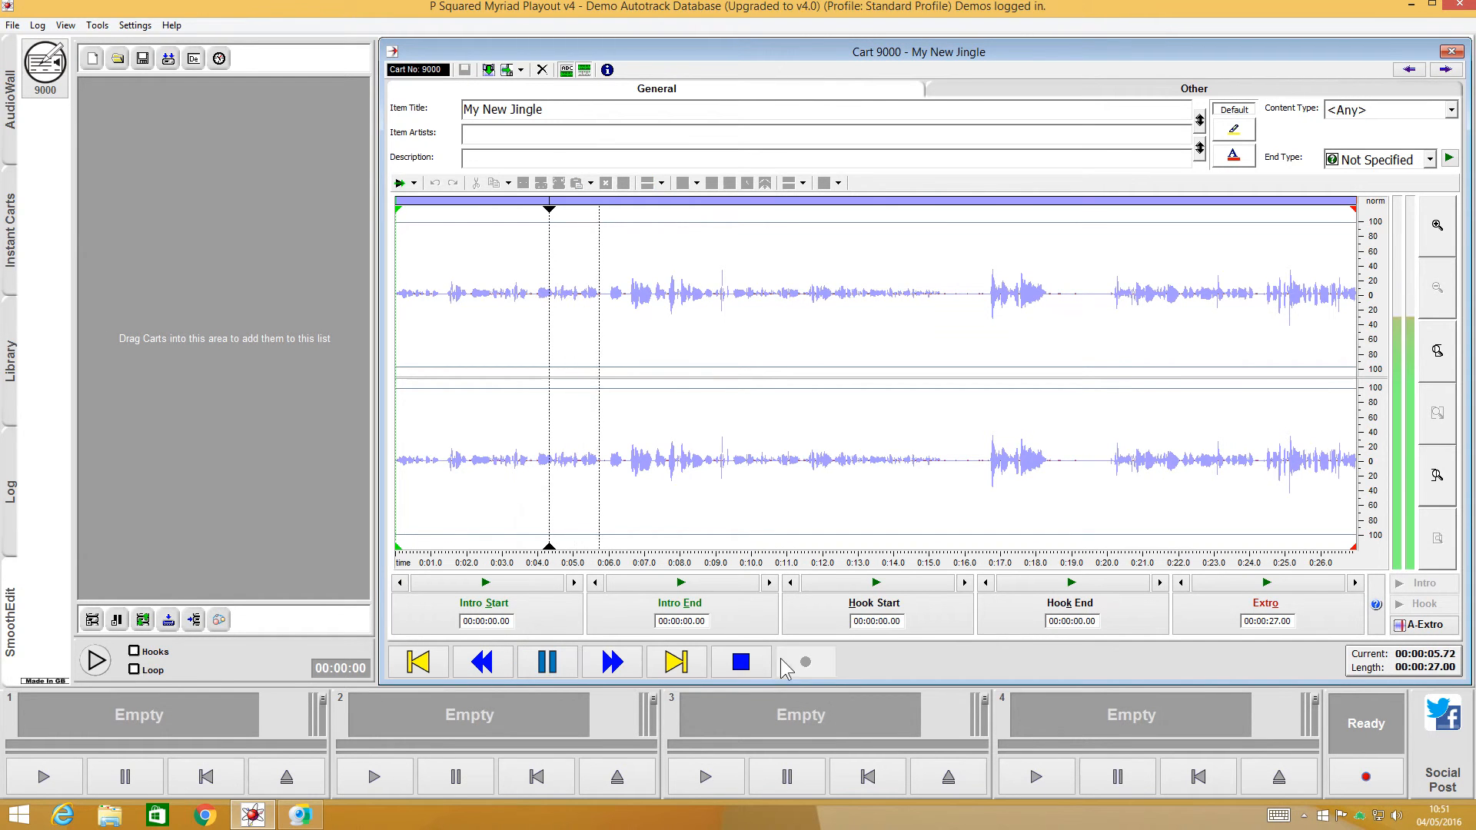
{"action": "left_click", "coordinate": [745, 665]}
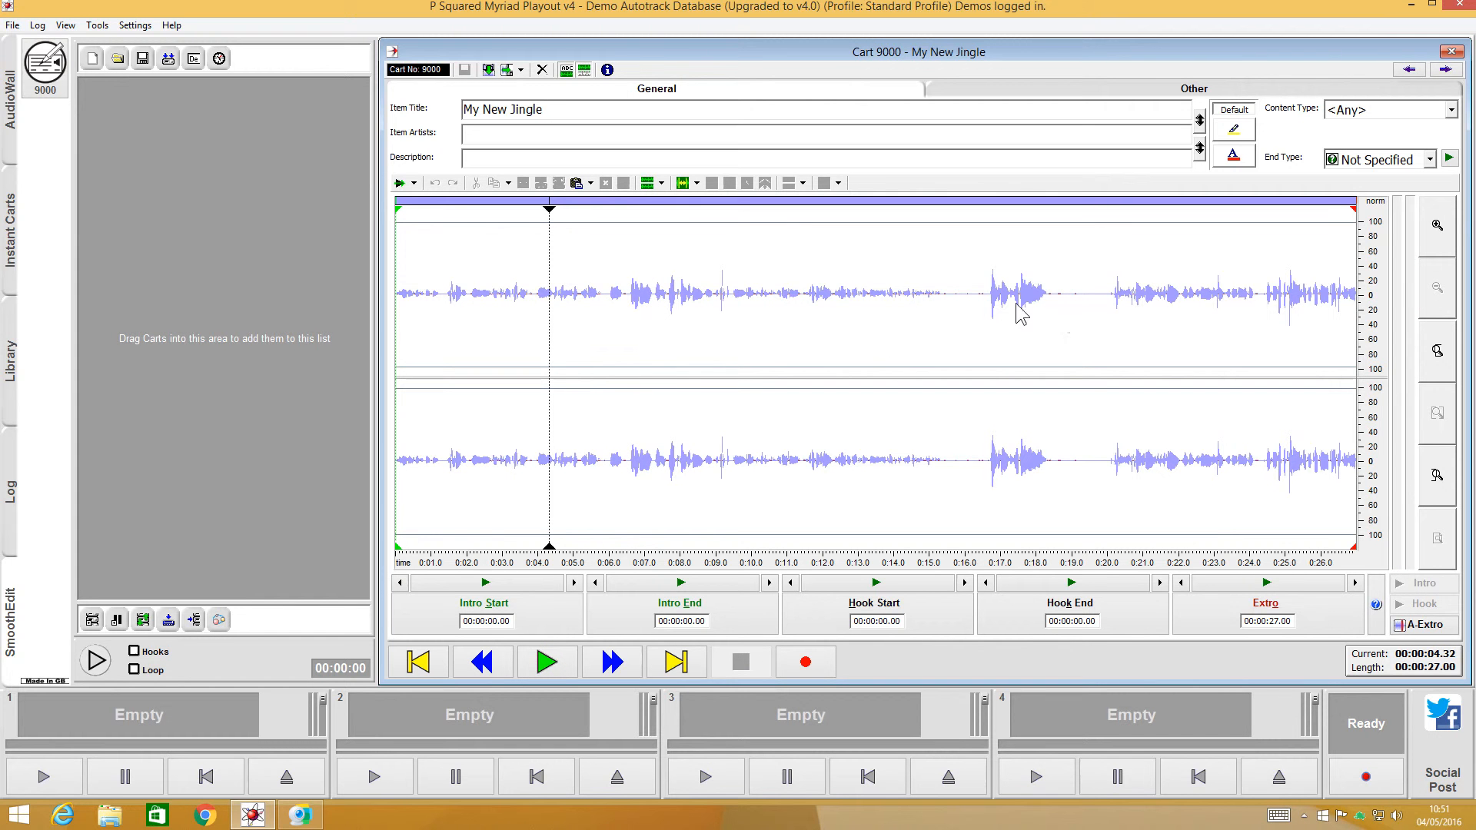
{"action": "left_click", "coordinate": [986, 294]}
{"action": "left_click", "coordinate": [547, 662]}
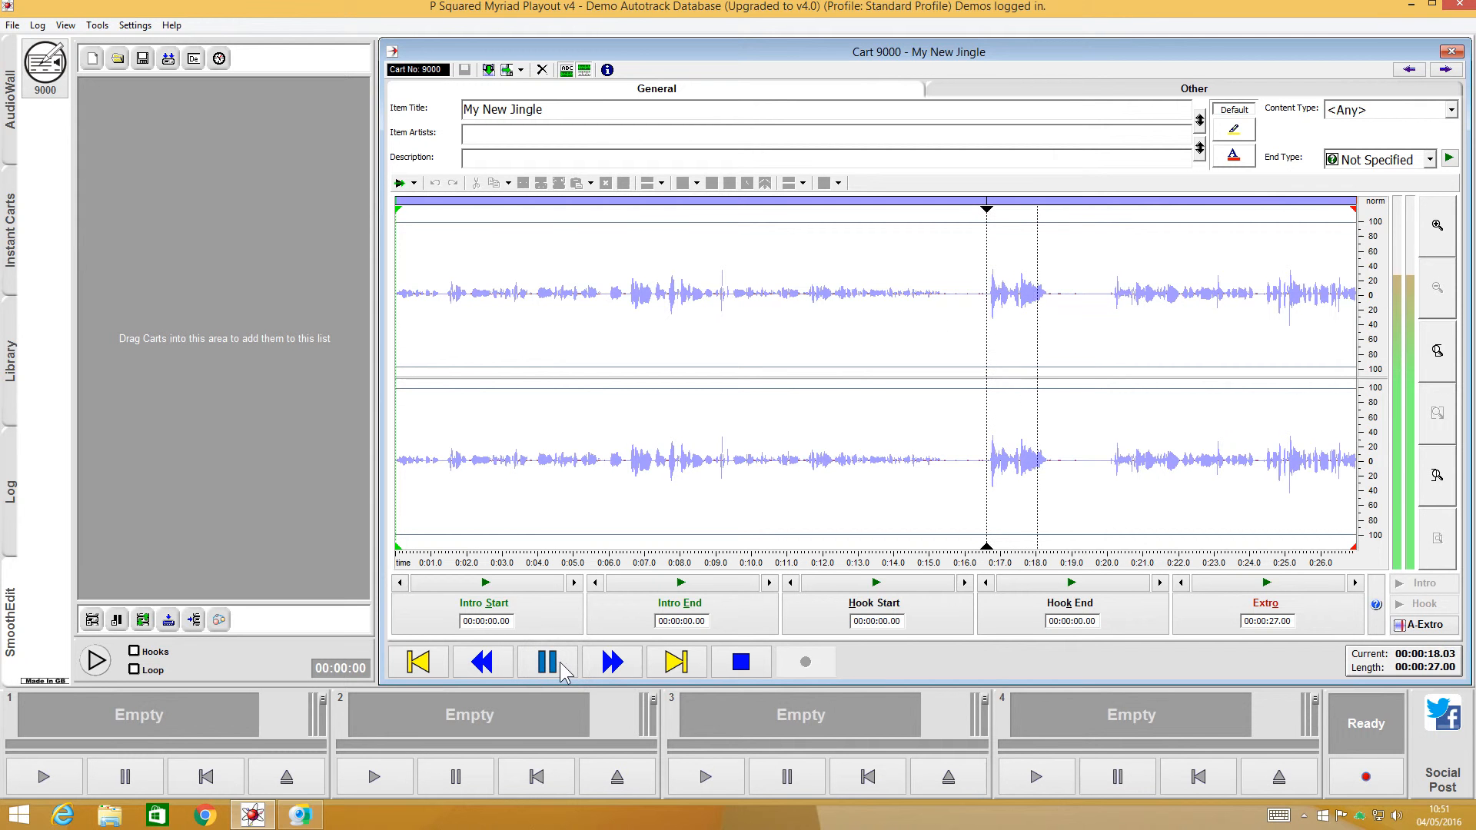
{"action": "left_click", "coordinate": [741, 662]}
{"action": "left_click", "coordinate": [1109, 293]}
{"action": "left_click", "coordinate": [552, 663]}
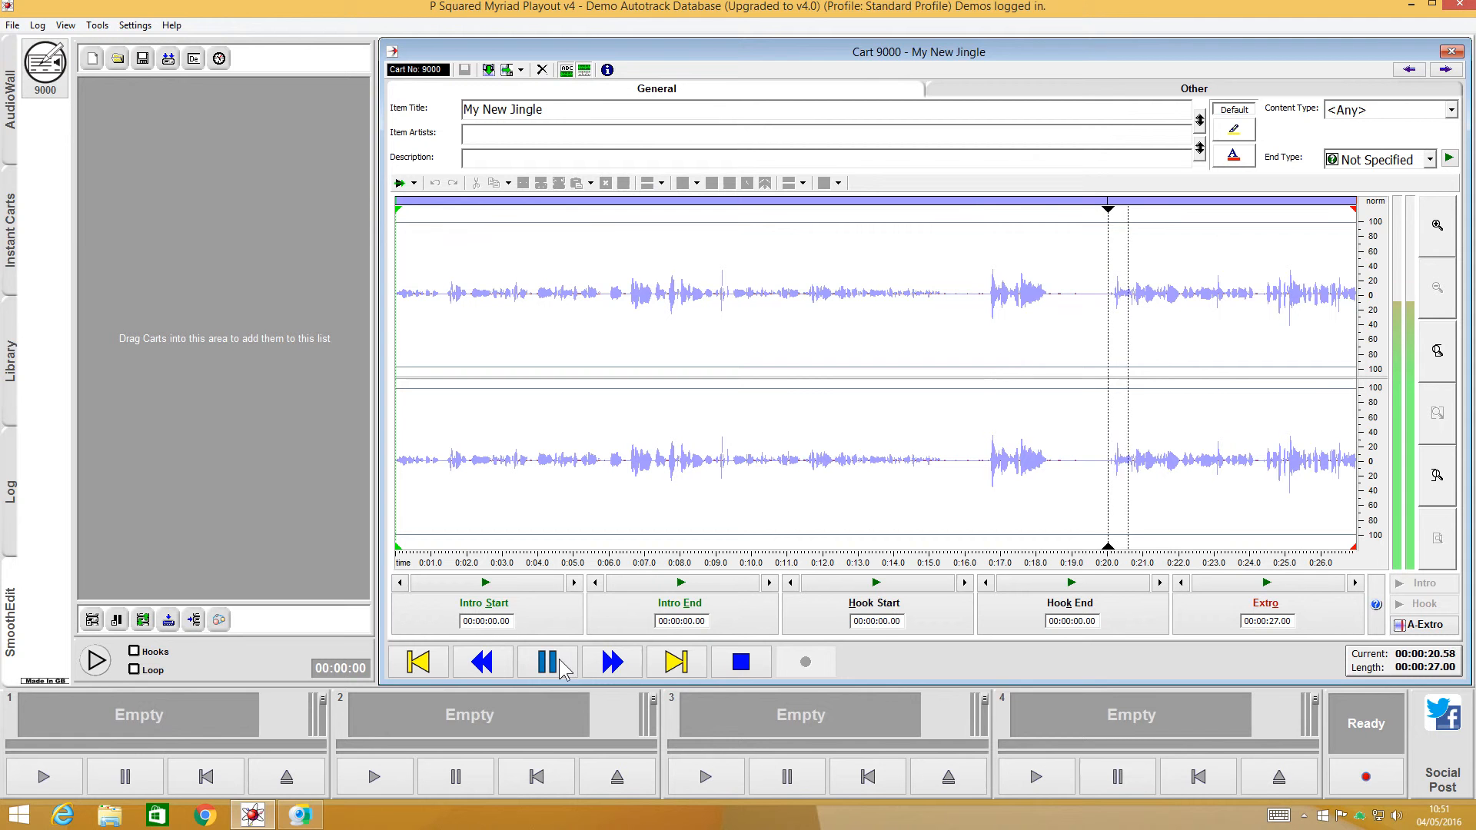
{"action": "left_click", "coordinate": [741, 662]}
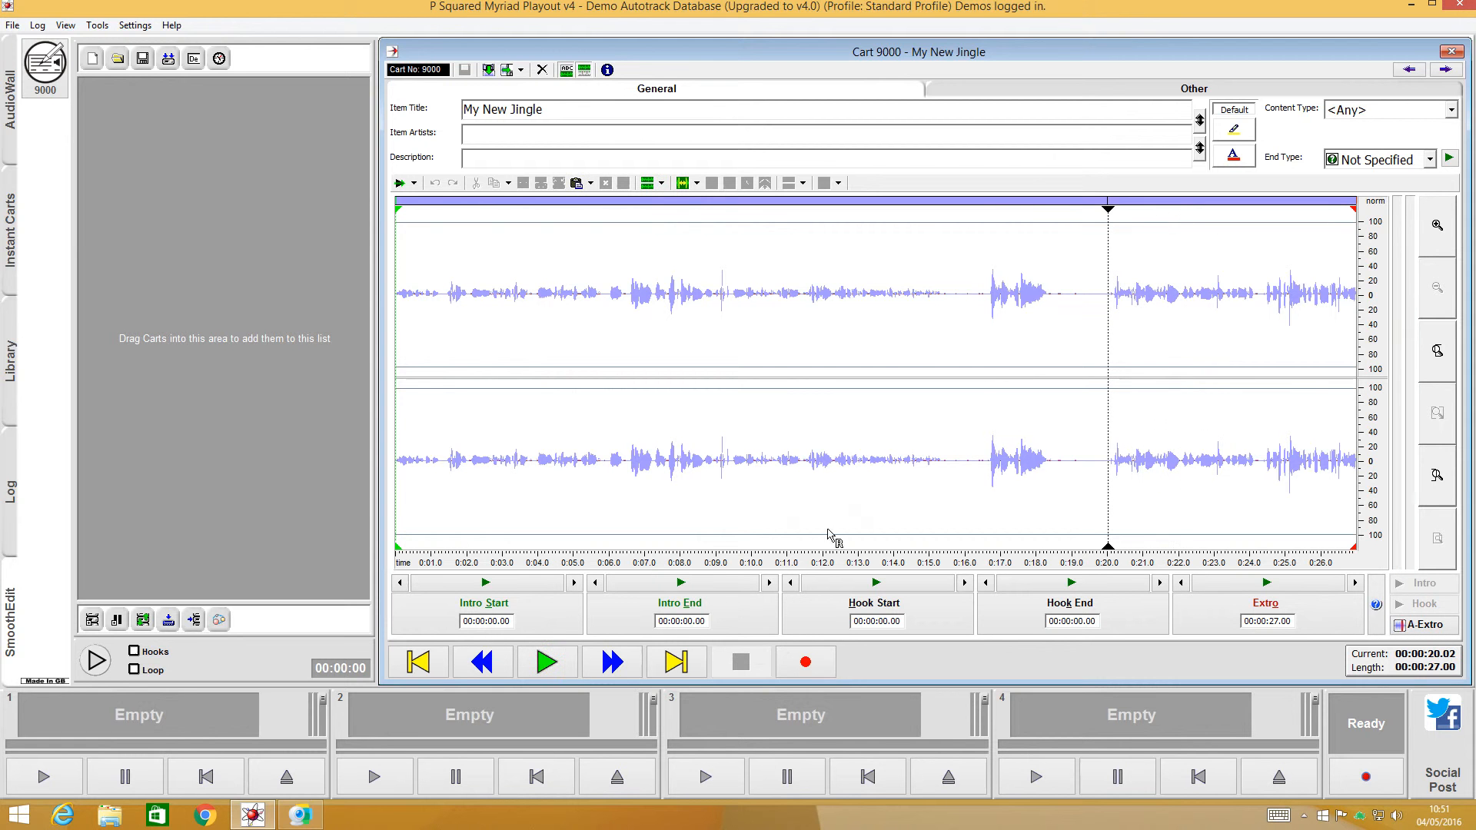
- Delete about the first 16.67 seconds of the recording, up to the start of the loud spoken phrase
{"action": "left_click", "coordinate": [991, 295]}
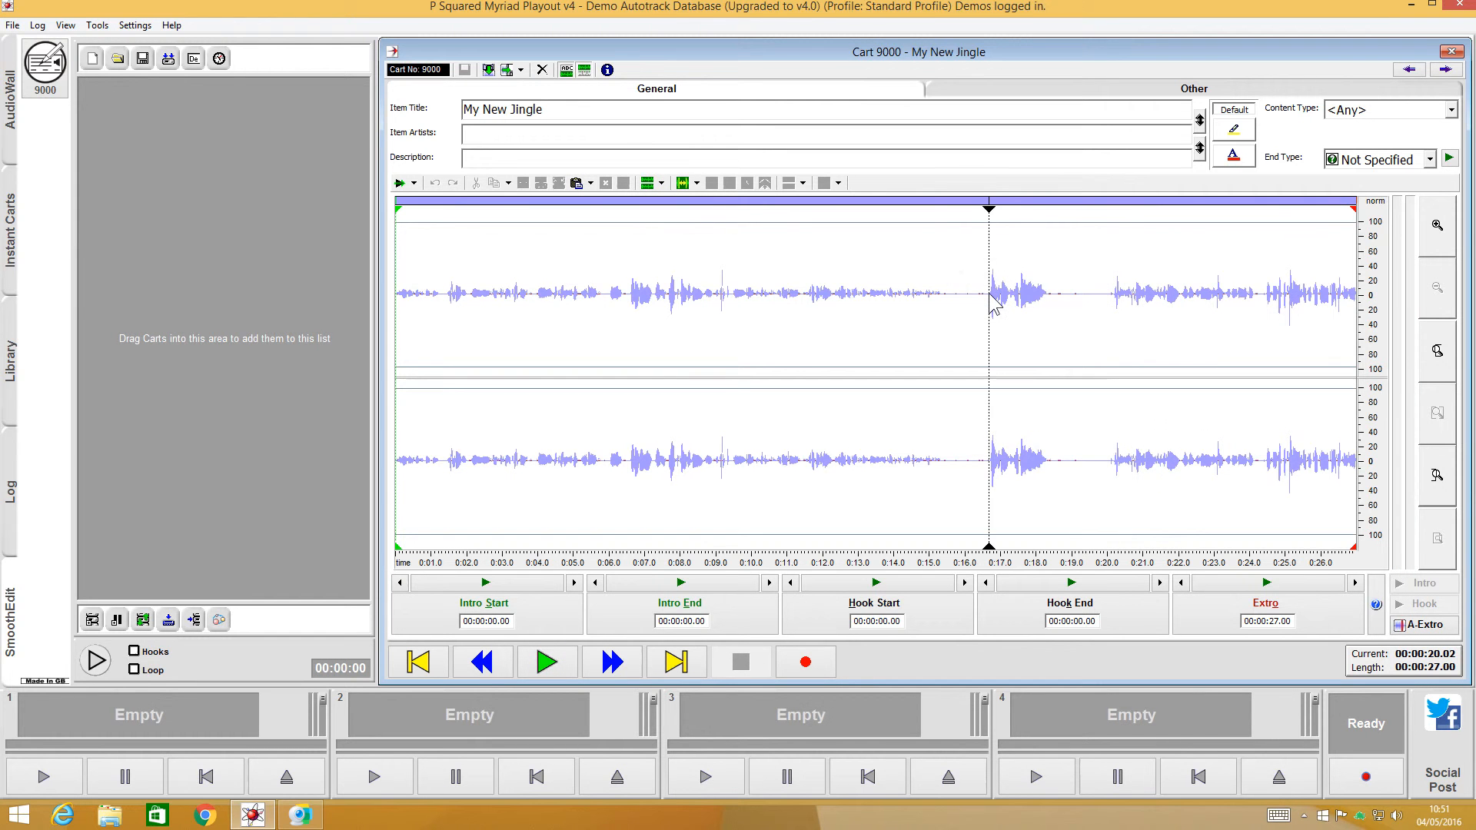
{"action": "left_click_drag", "start_coordinate": [991, 301], "coordinate": [219, 335]}
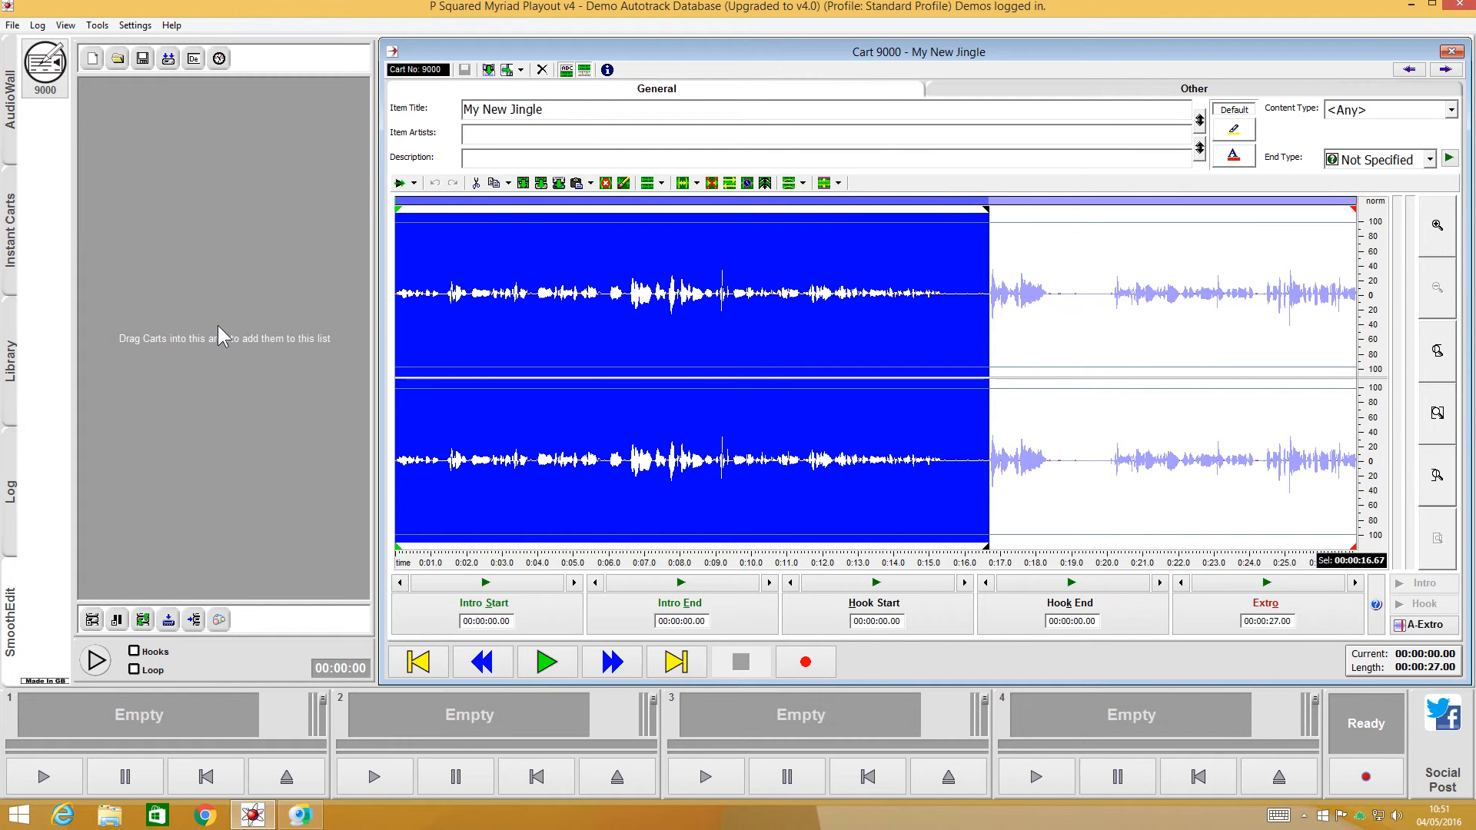
{"action": "key", "text": "Delete"}
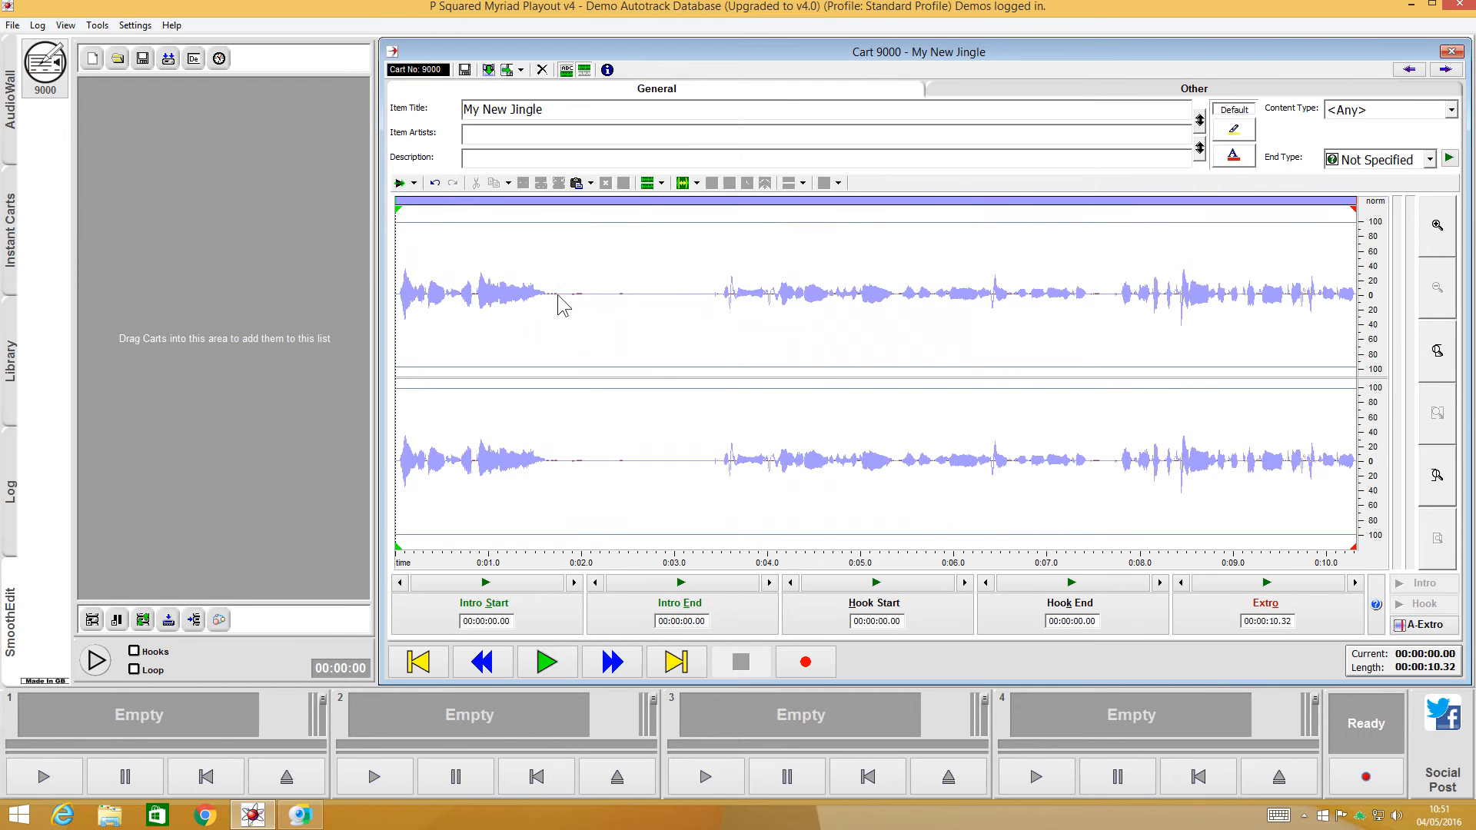
- Delete all audio after about 1.75 seconds and trim about 0.04 seconds of silence from the start
{"action": "left_click_drag", "start_coordinate": [560, 297], "coordinate": [1474, 300]}
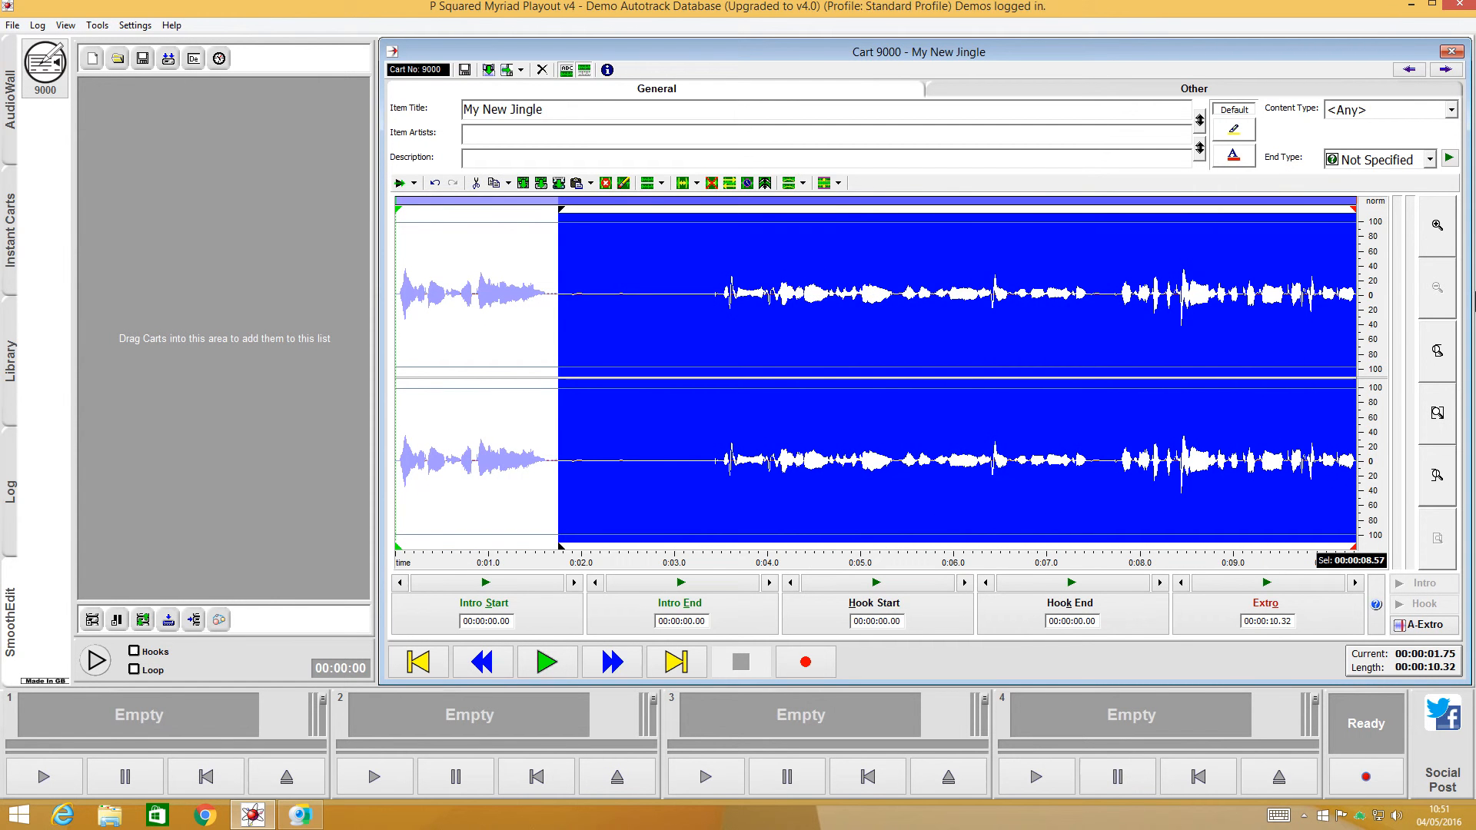
{"action": "key", "text": "Delete"}
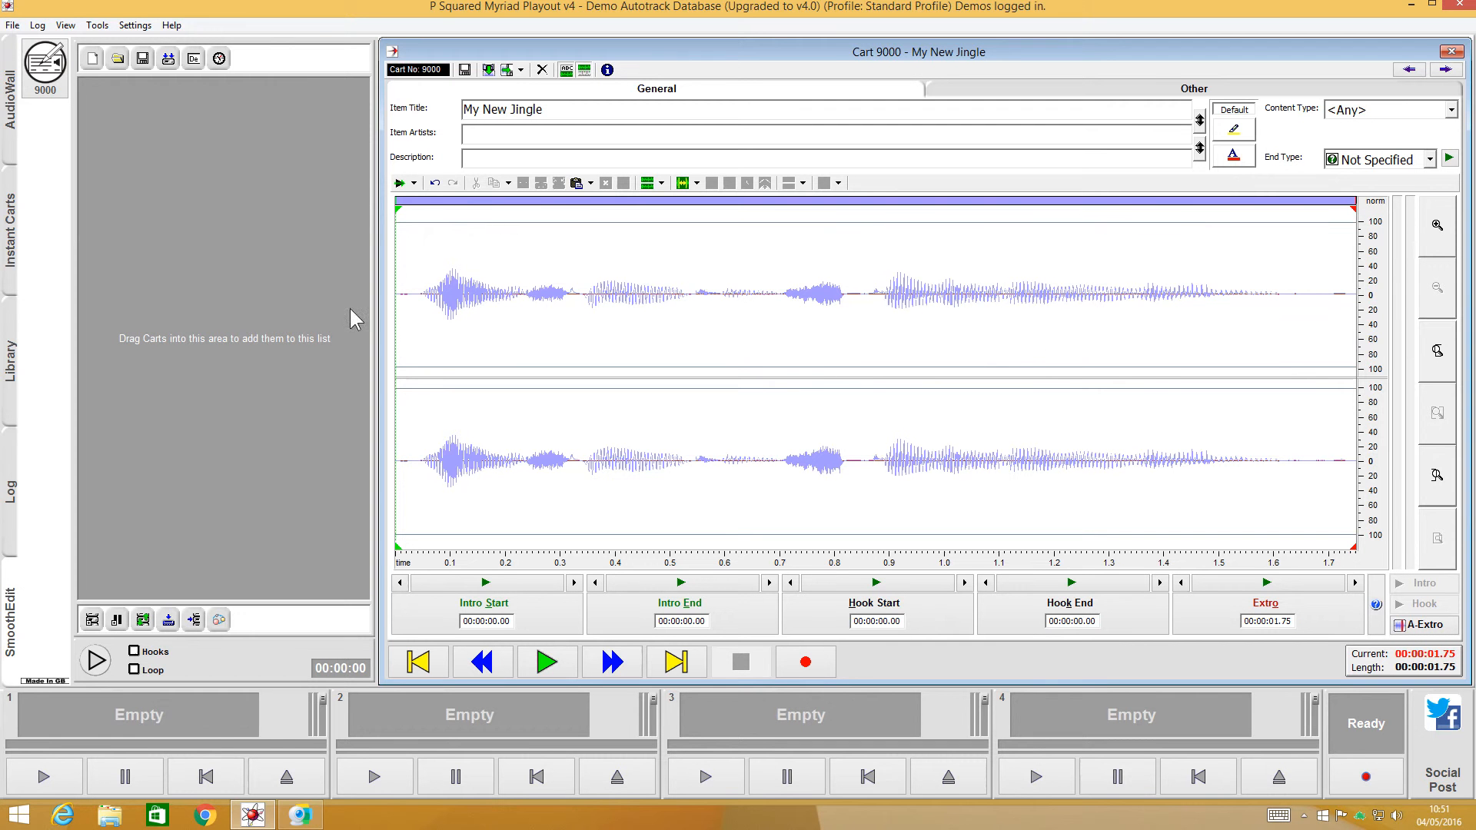
{"action": "left_click_drag", "start_coordinate": [419, 296], "coordinate": [356, 298]}
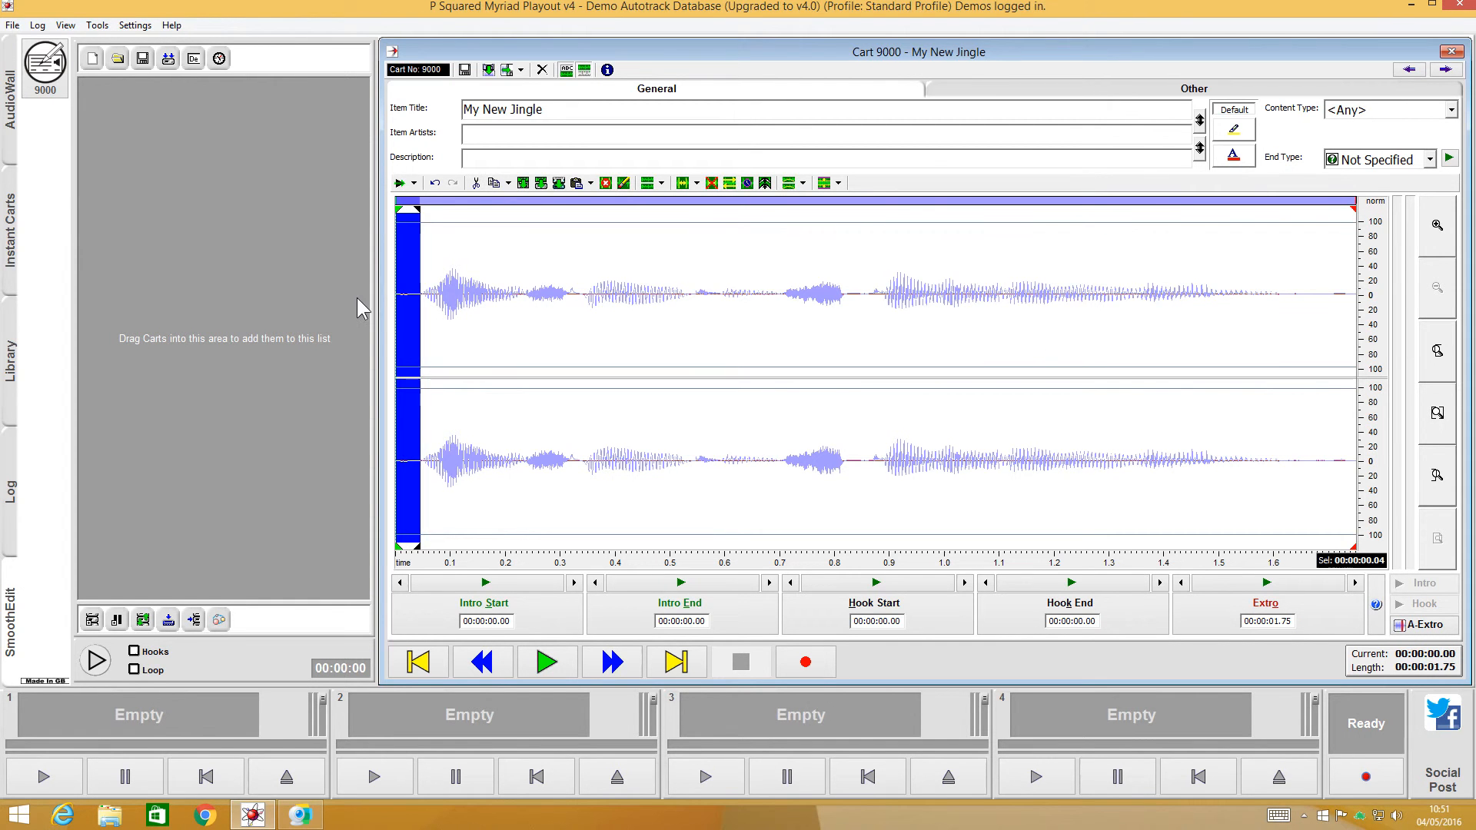
{"action": "key", "text": "Delete"}
- Try deleting about 0.11 seconds of silence at the end of the clip, and undo the deletion after playback
{"action": "left_click_drag", "start_coordinate": [1294, 295], "coordinate": [1380, 294]}
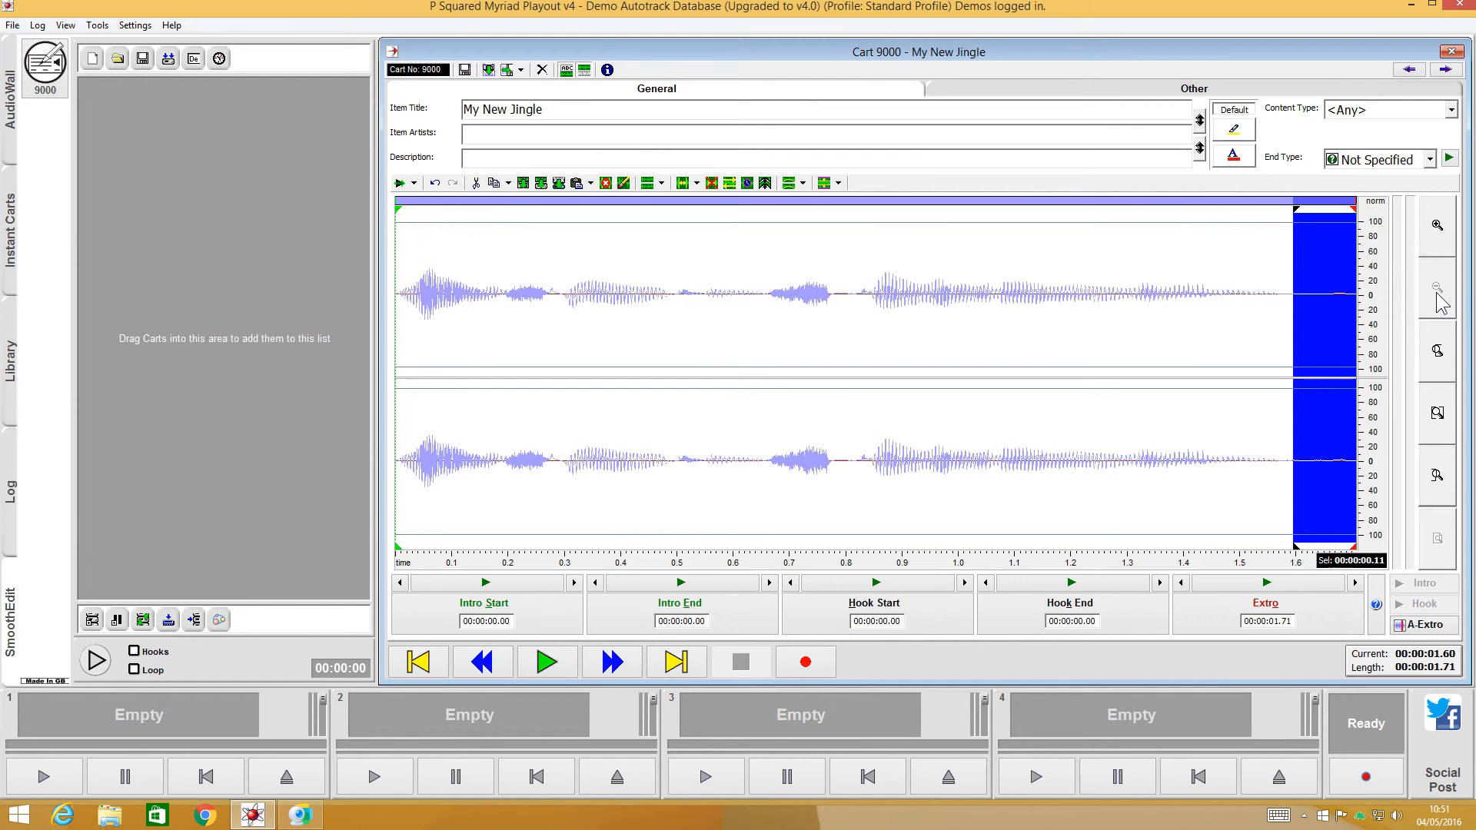
{"action": "key", "text": "Delete"}
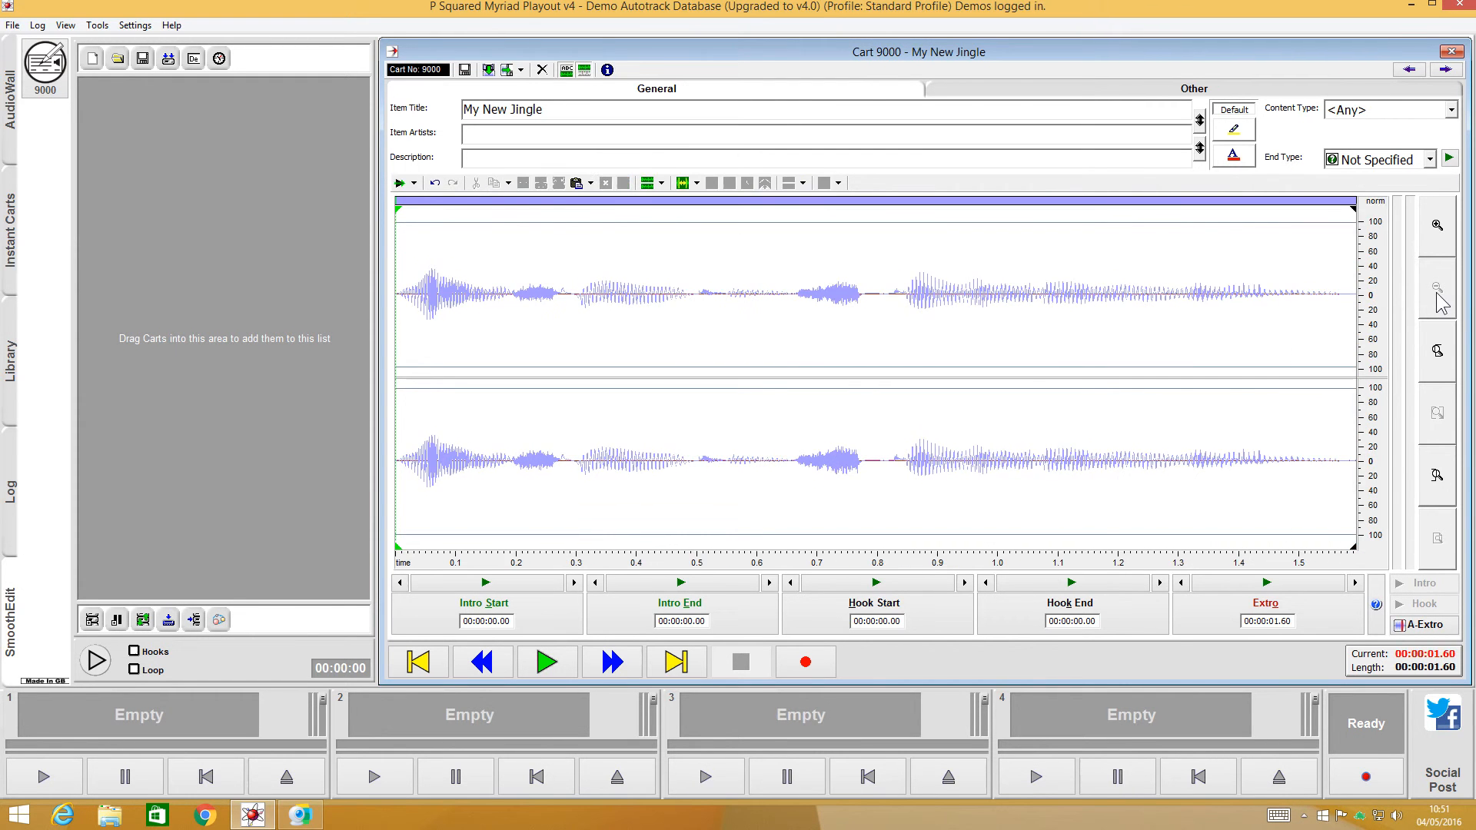
{"action": "left_click", "coordinate": [549, 671]}
{"action": "left_click", "coordinate": [441, 663]}
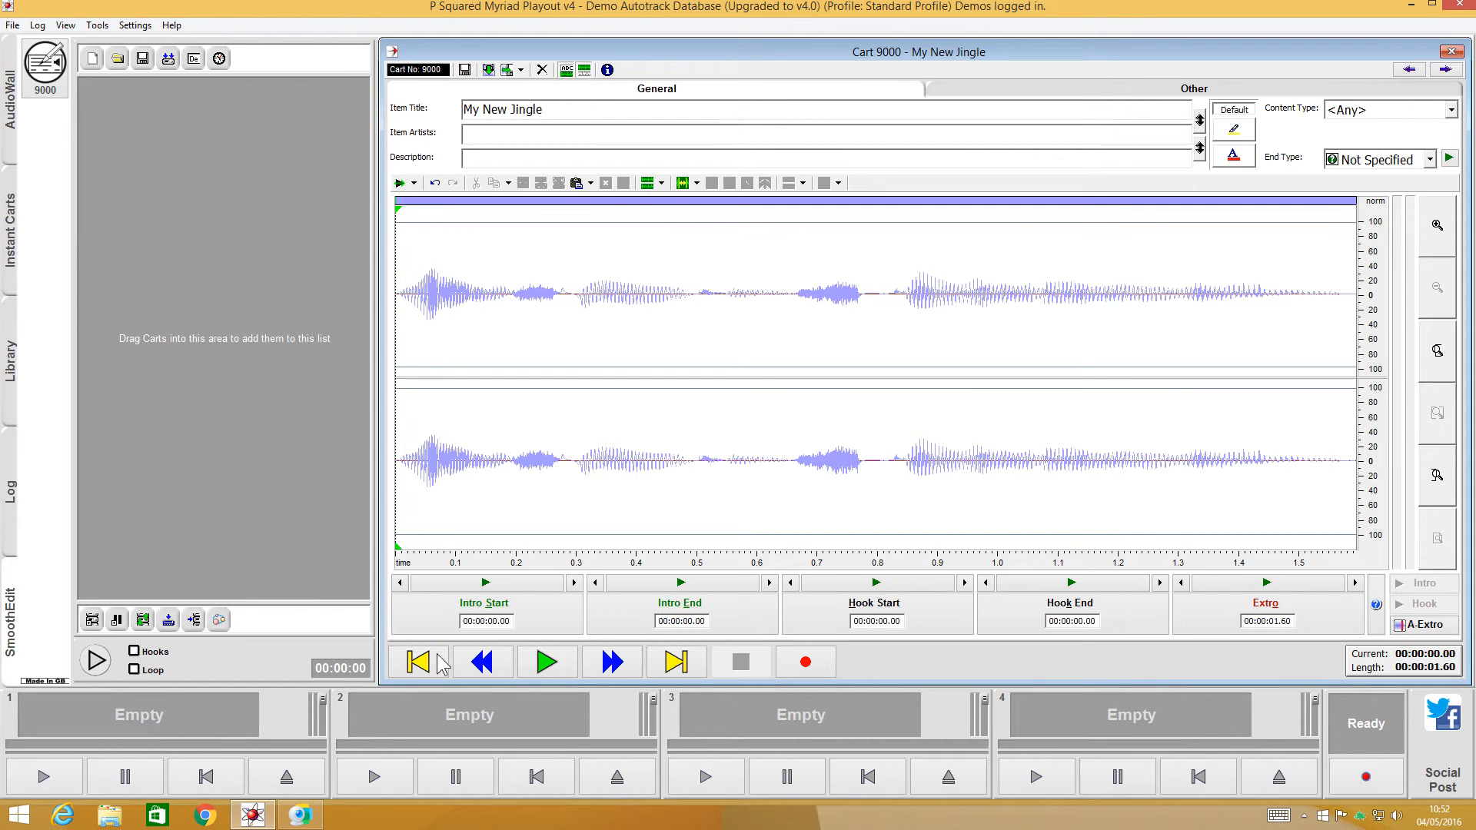
{"action": "left_click", "coordinate": [548, 663]}
{"action": "left_click", "coordinate": [436, 184]}
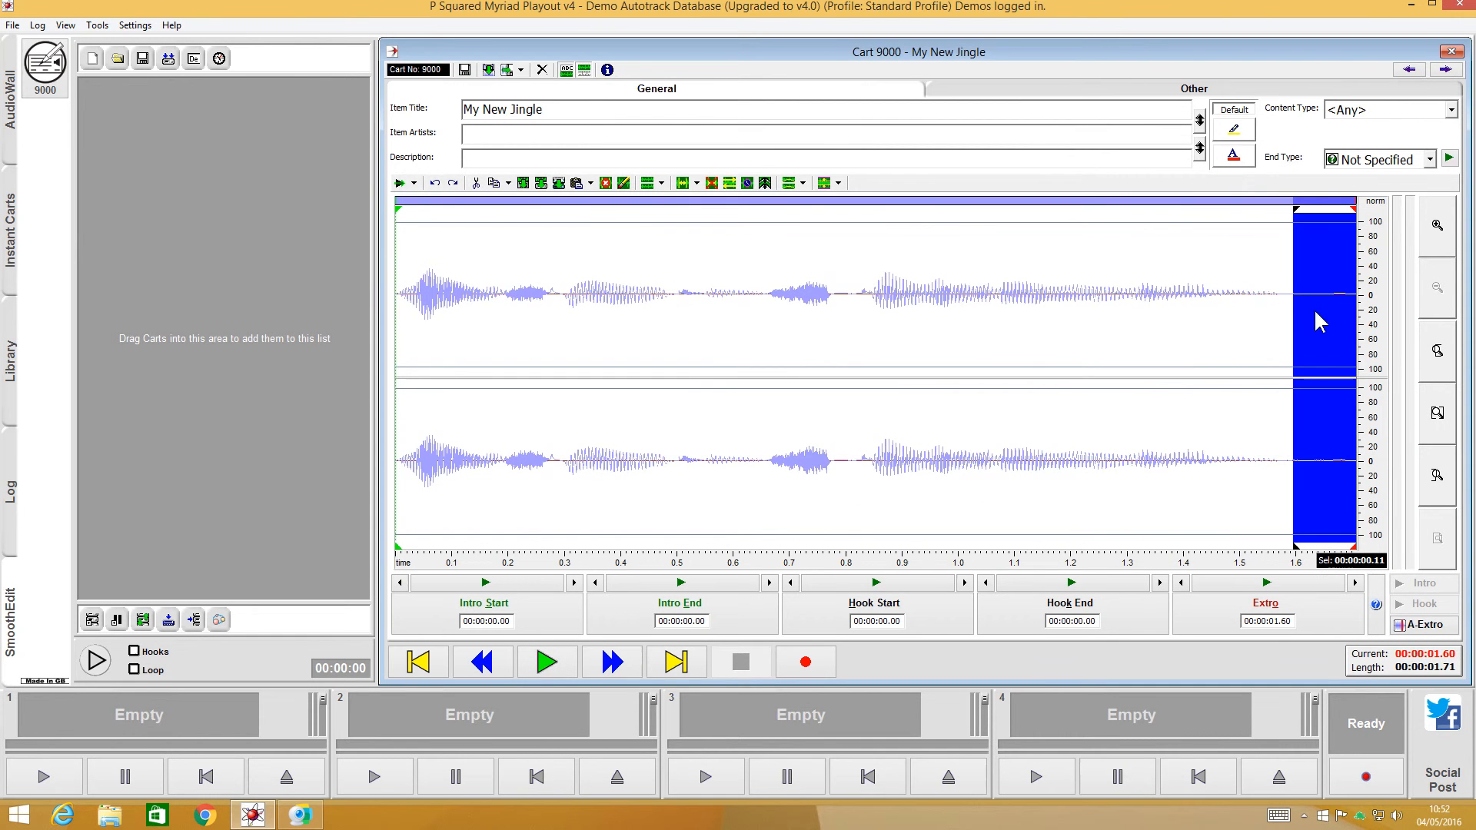
- Play the restored clip from the beginning and clear the selection
{"action": "left_click", "coordinate": [425, 669]}
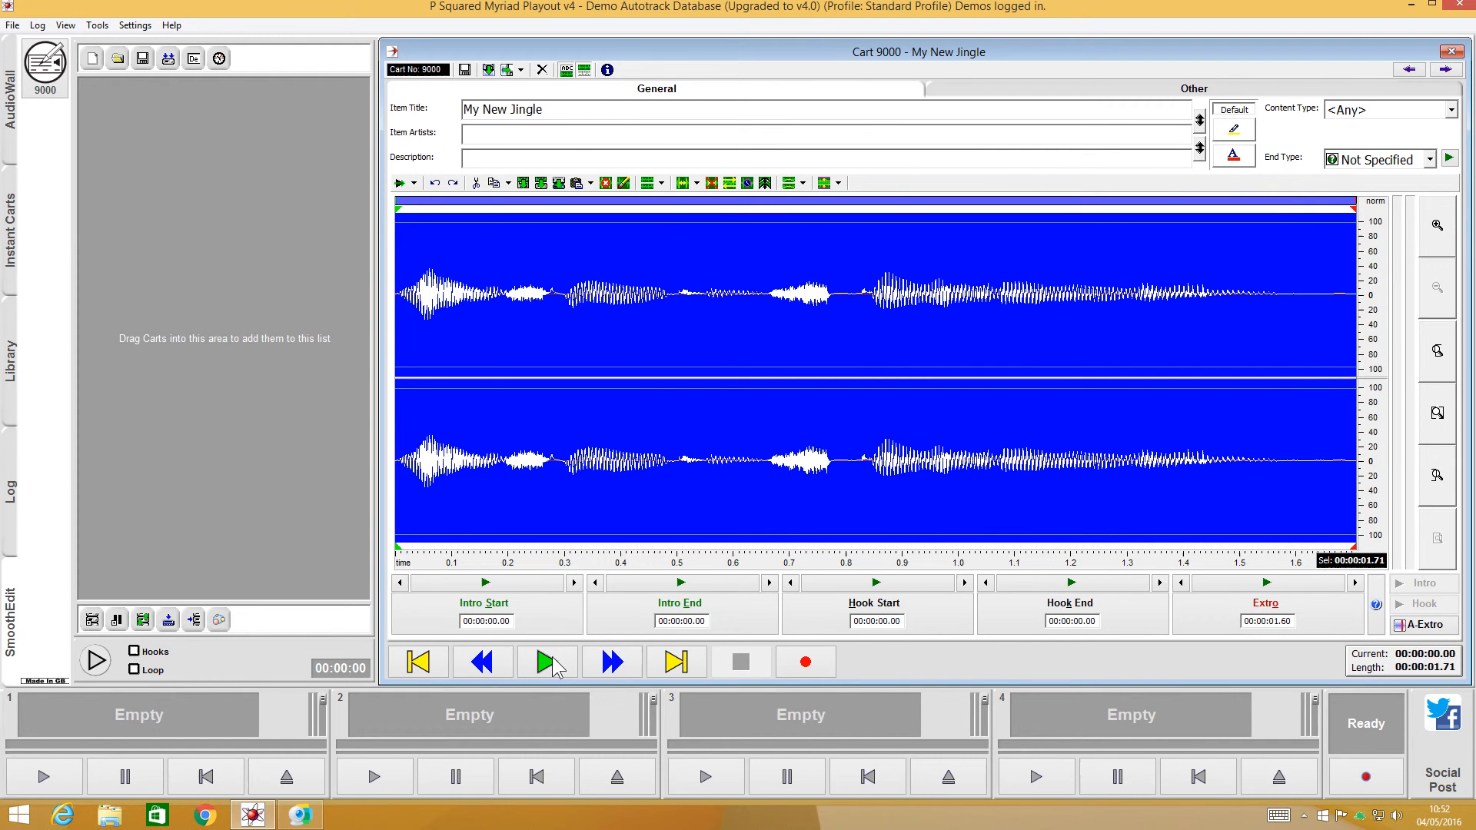
{"action": "left_click", "coordinate": [550, 660]}
{"action": "left_click", "coordinate": [645, 300]}
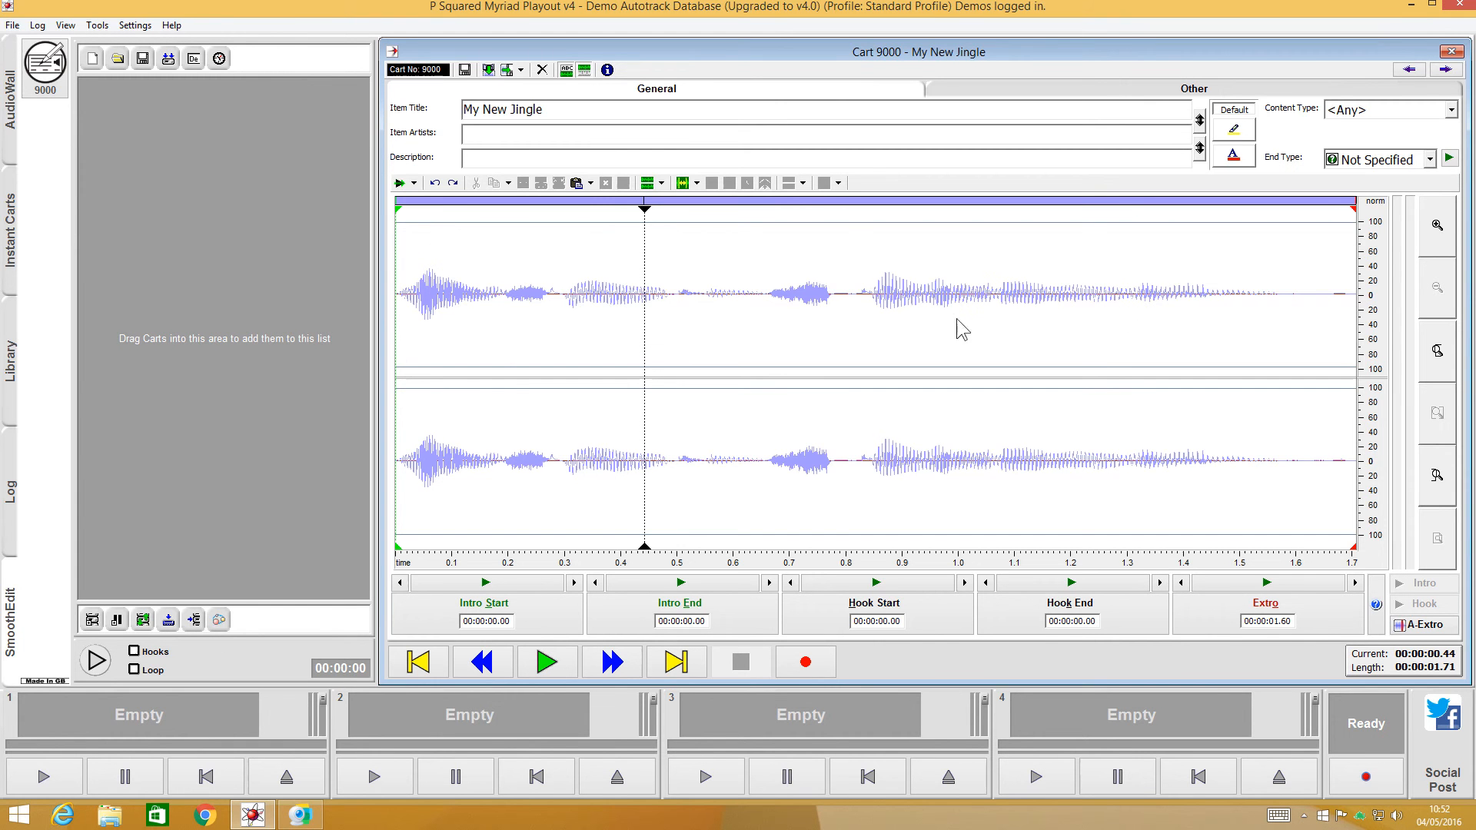
{"action": "double_click", "coordinate": [593, 326]}
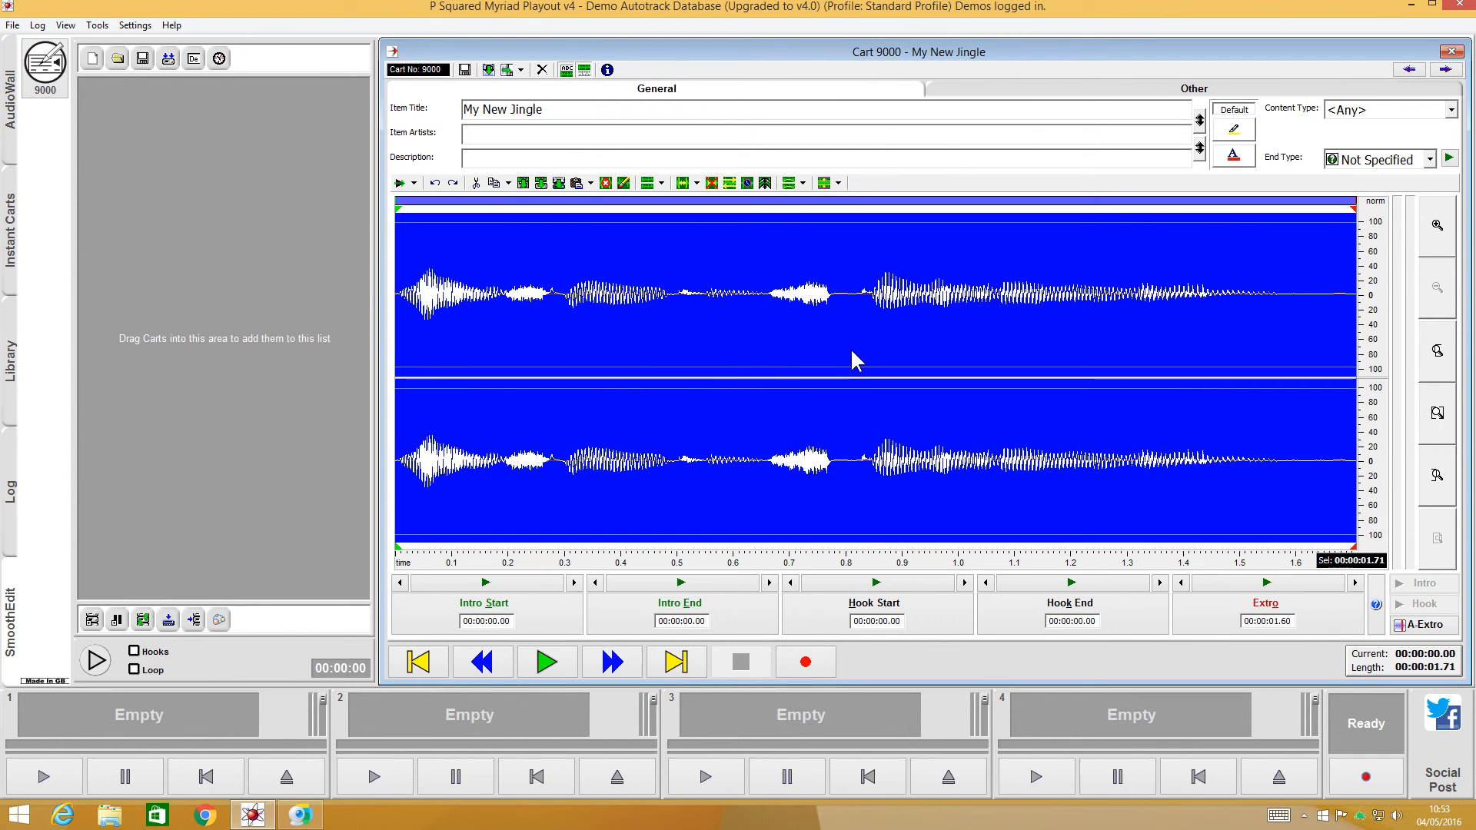
{"action": "left_click", "coordinate": [770, 344]}
{"action": "left_click_drag", "start_coordinate": [768, 298], "coordinate": [836, 303]}
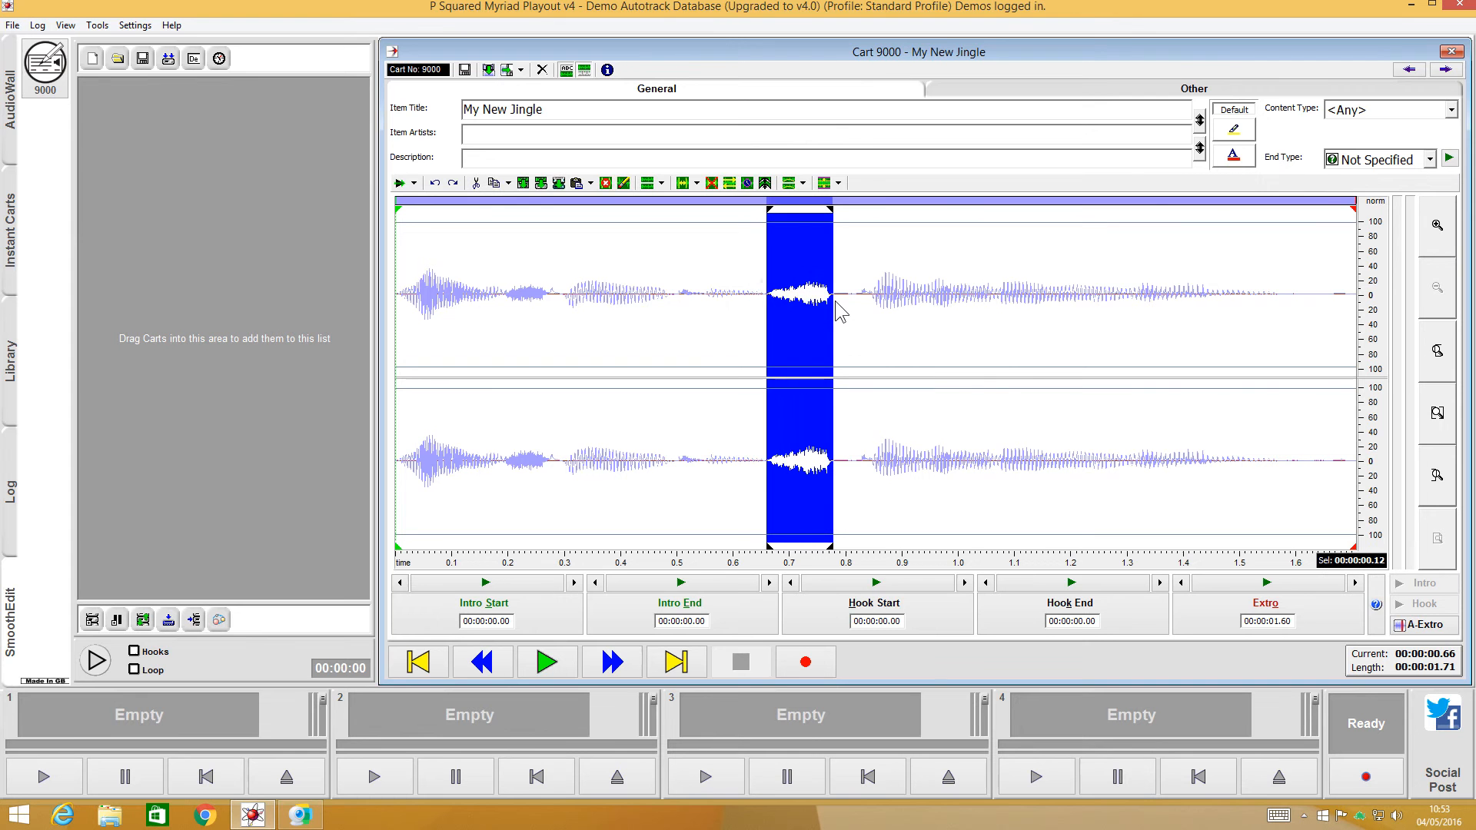
- Normalise the entire clip to a 100% peak volume level and play it back
{"action": "double_click", "coordinate": [726, 314]}
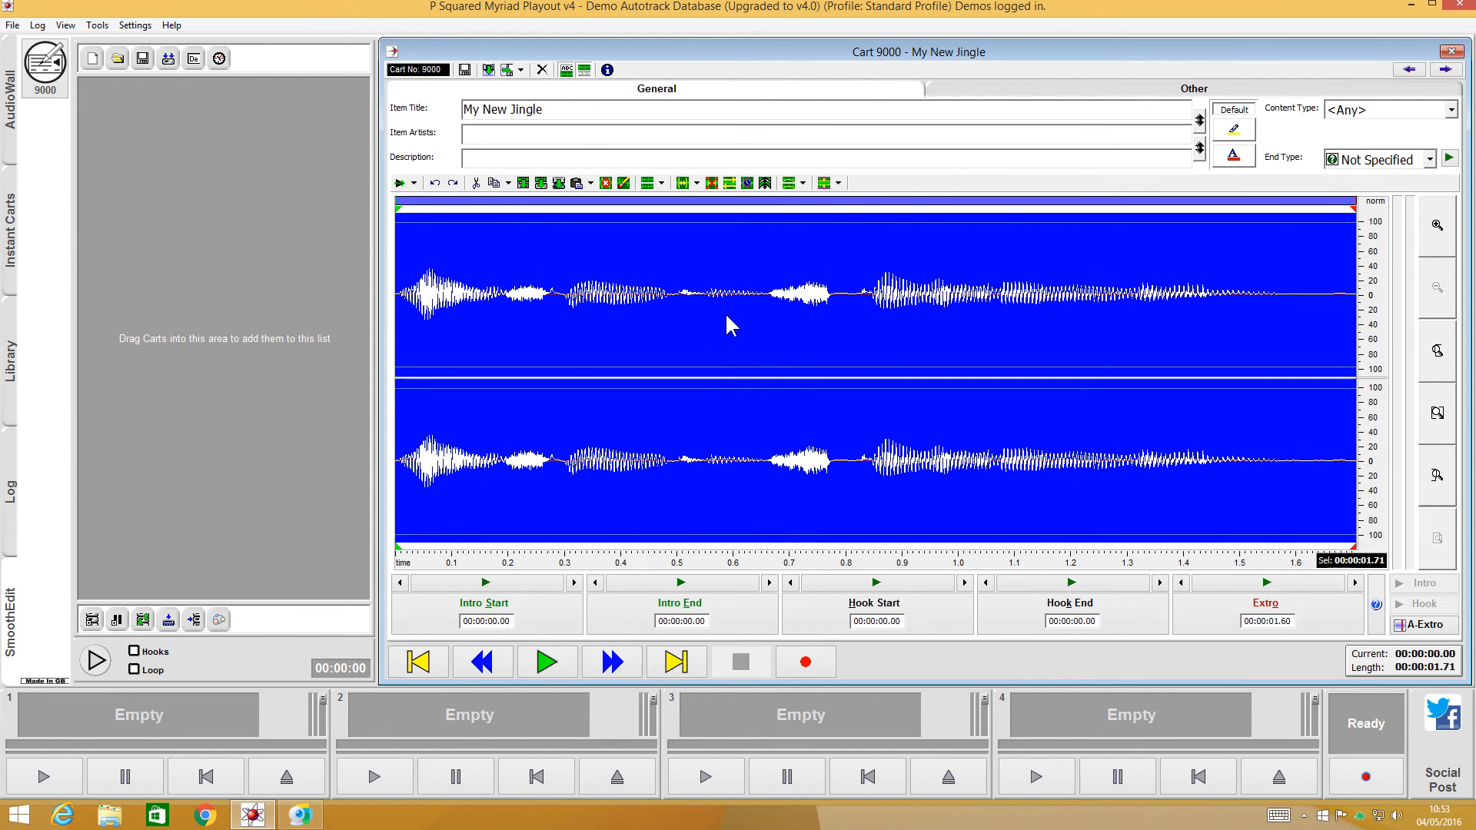
{"action": "left_click", "coordinate": [822, 185]}
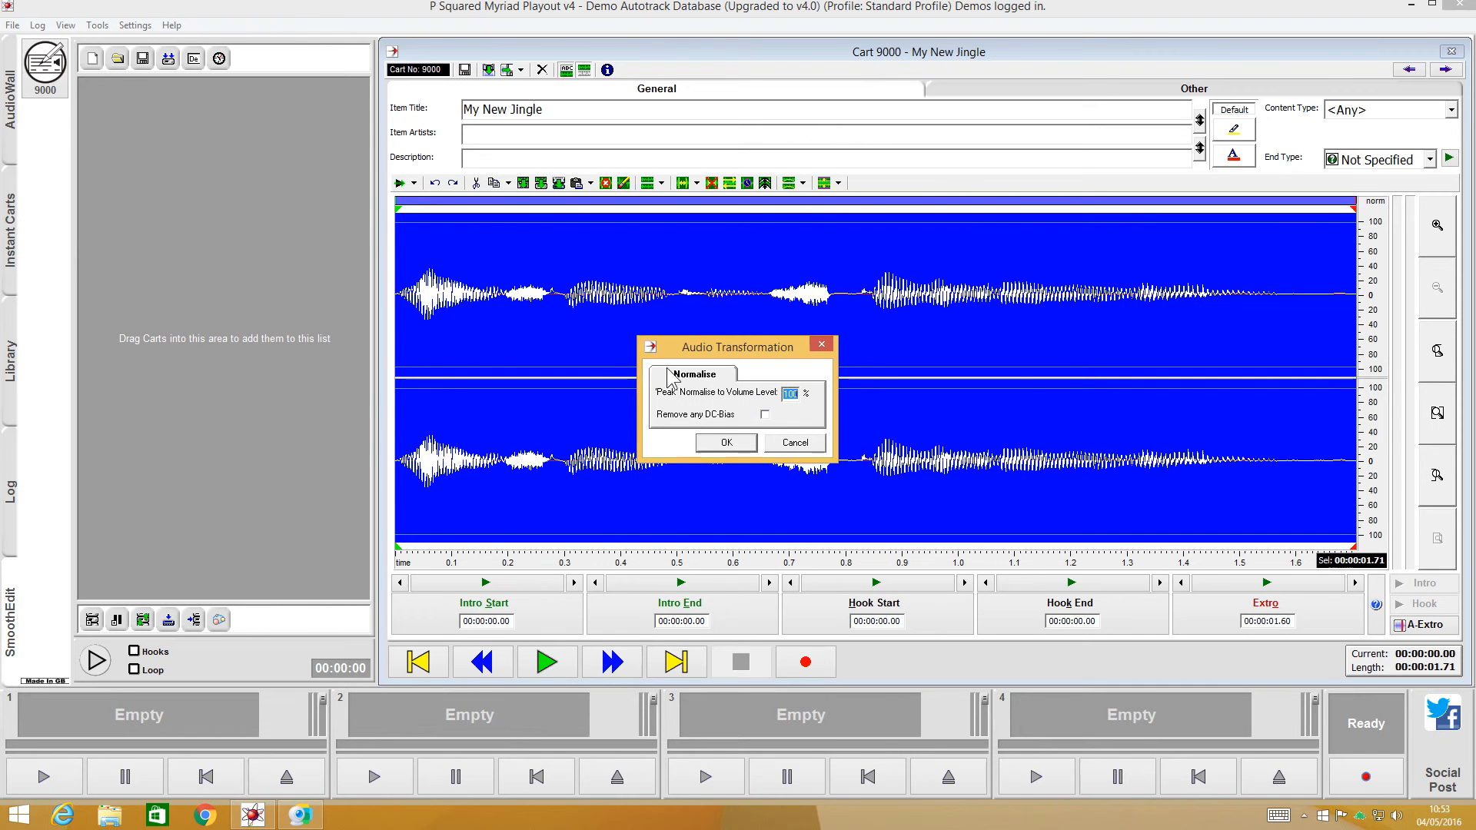
{"action": "left_click", "coordinate": [726, 443]}
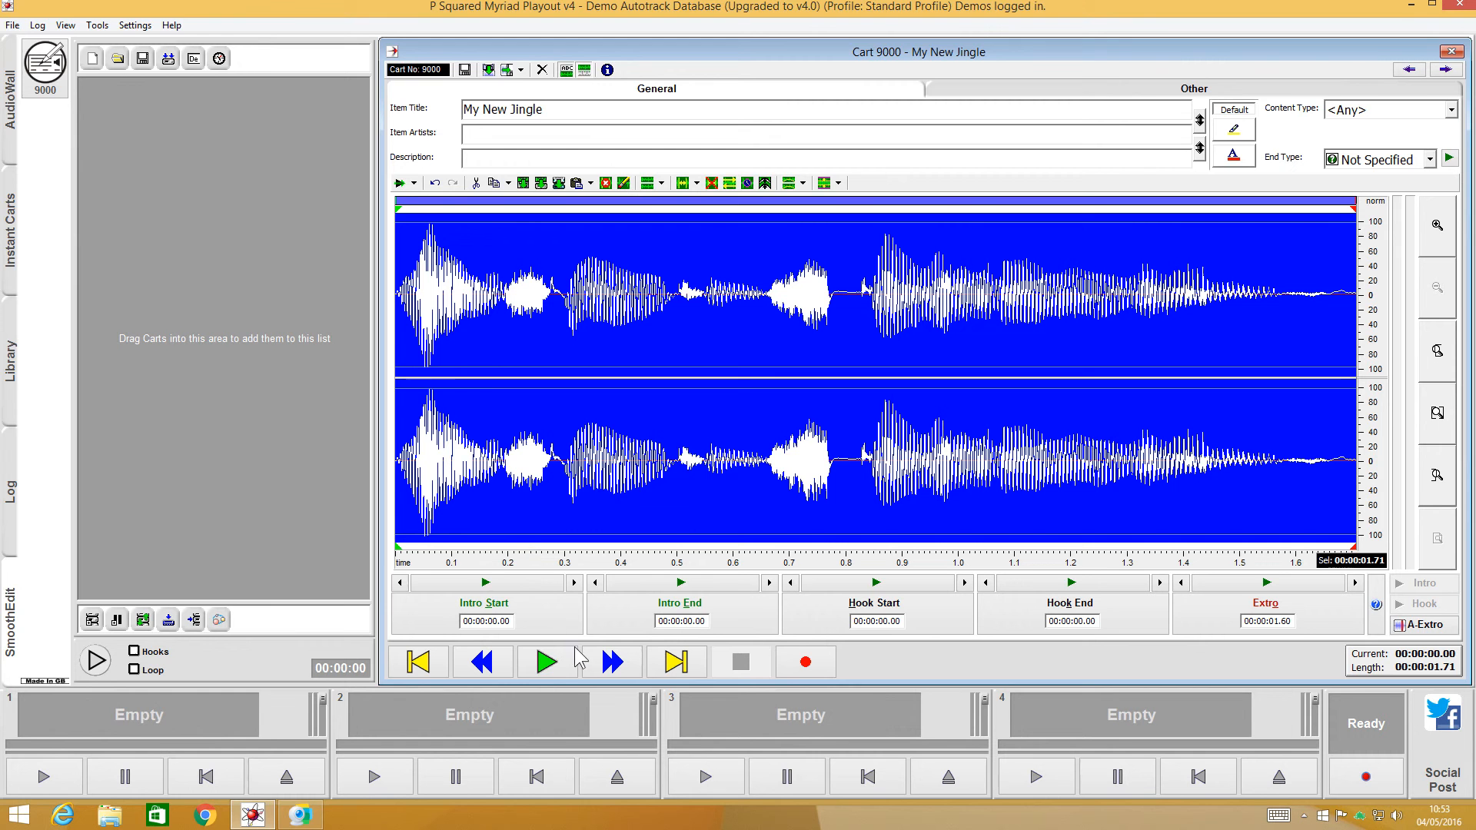
{"action": "left_click", "coordinate": [547, 662]}
{"action": "left_click", "coordinate": [639, 357]}
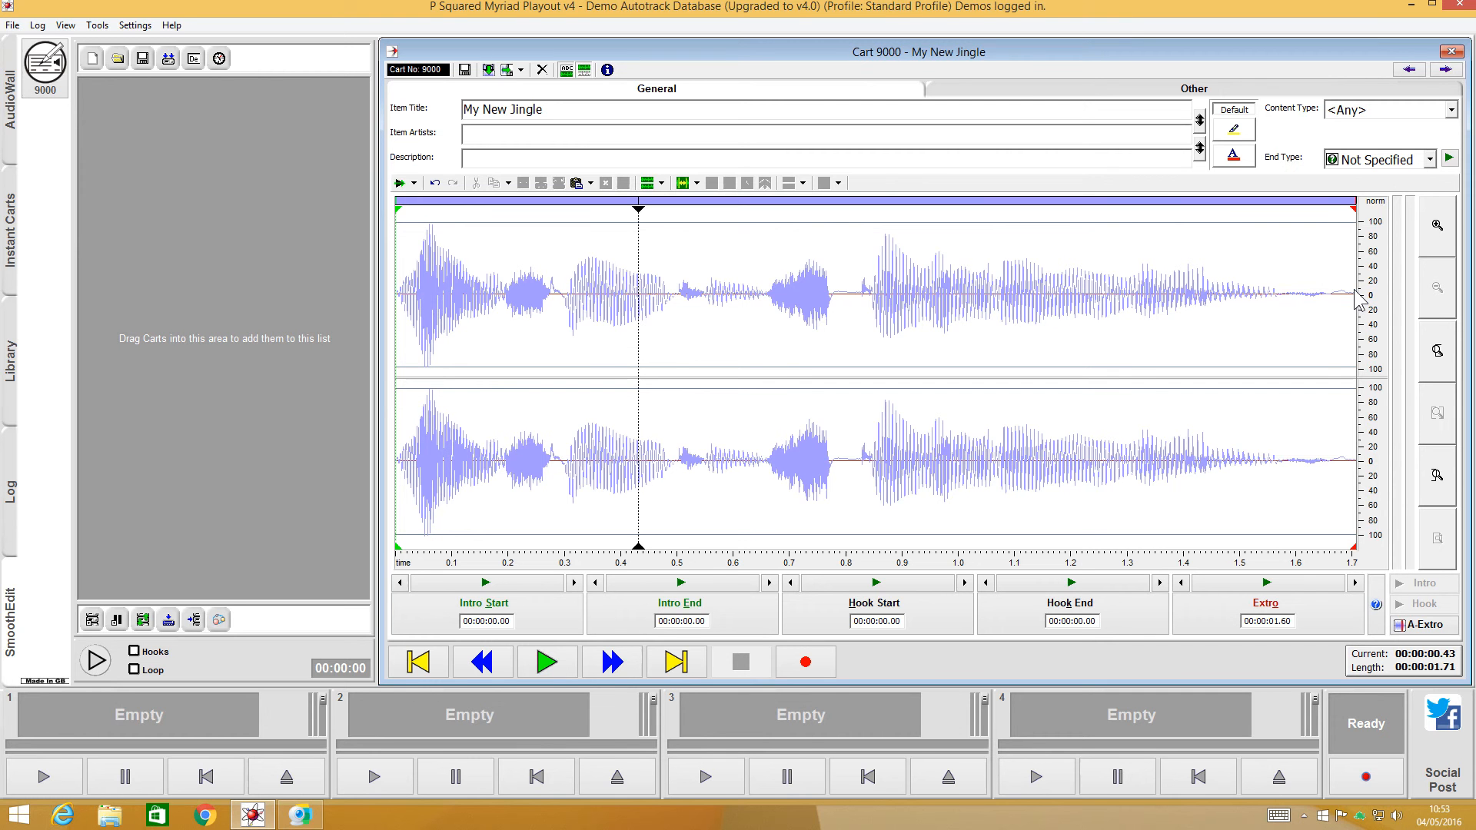
- Set the extro point at about 1.54 seconds, near the end of the speech, and save the cart after a playback check
{"action": "left_click", "coordinate": [1272, 283]}
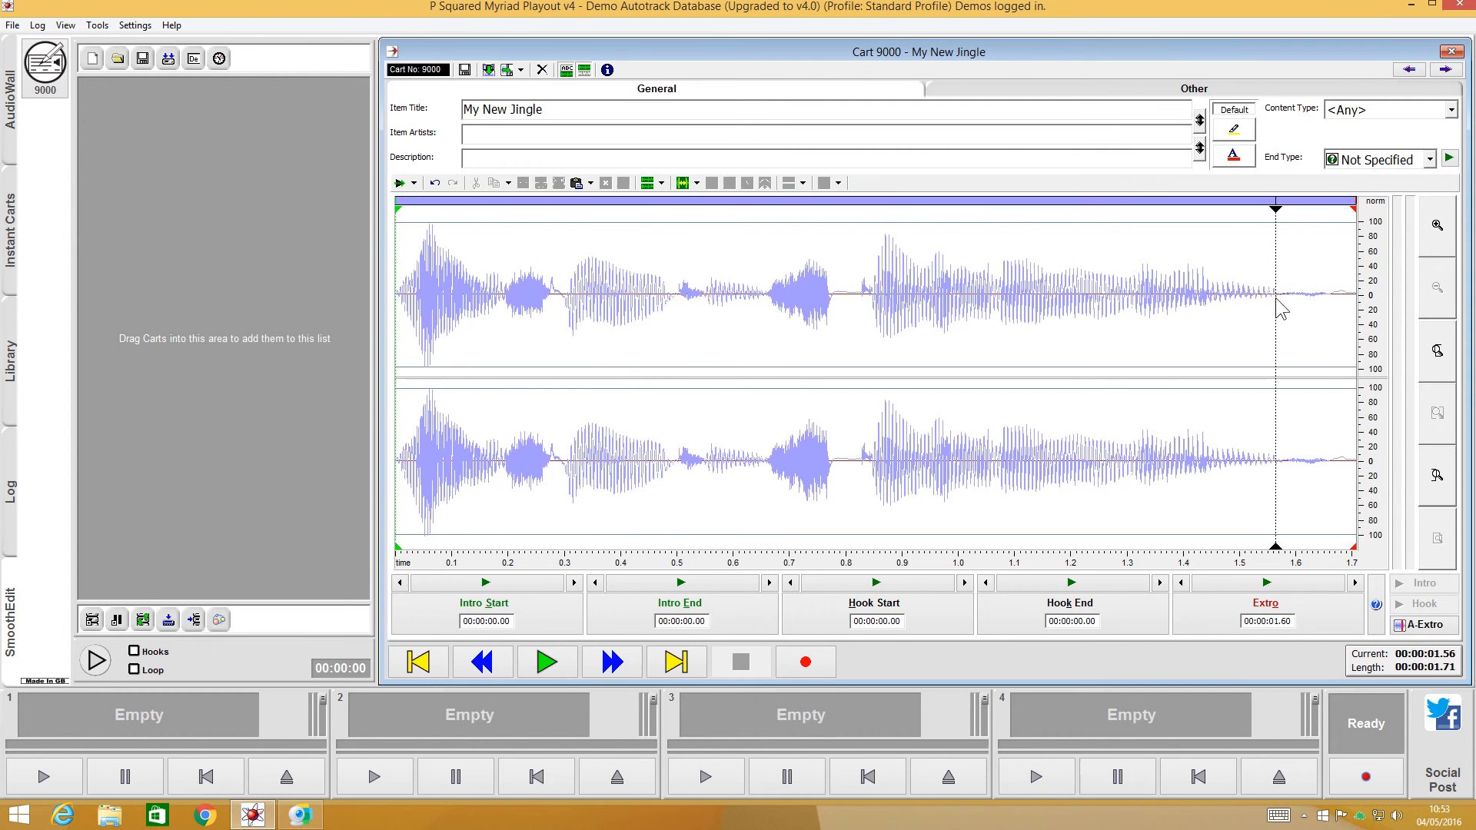
{"action": "left_click", "coordinate": [1251, 271]}
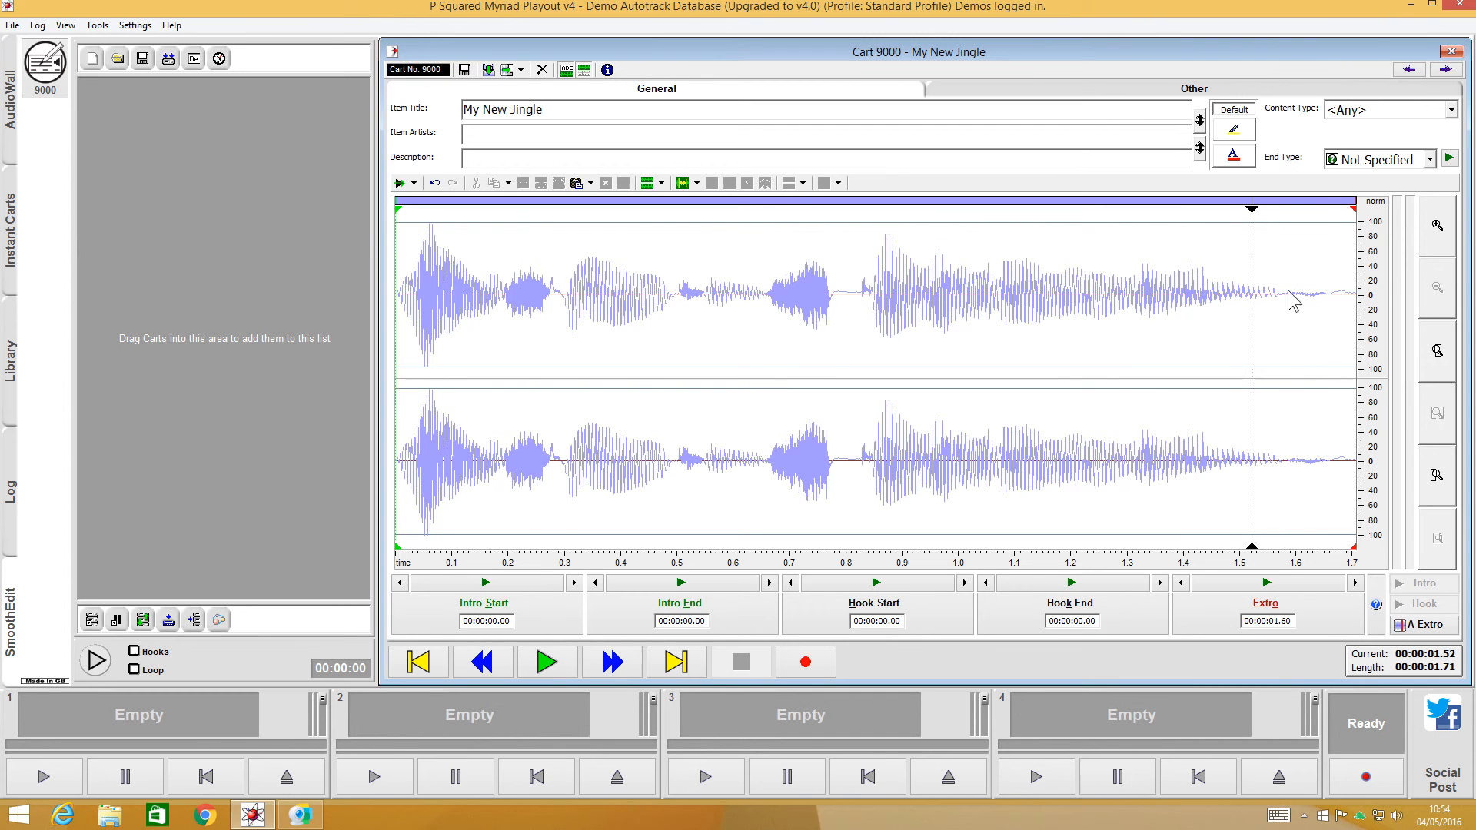
{"action": "left_click", "coordinate": [1259, 290]}
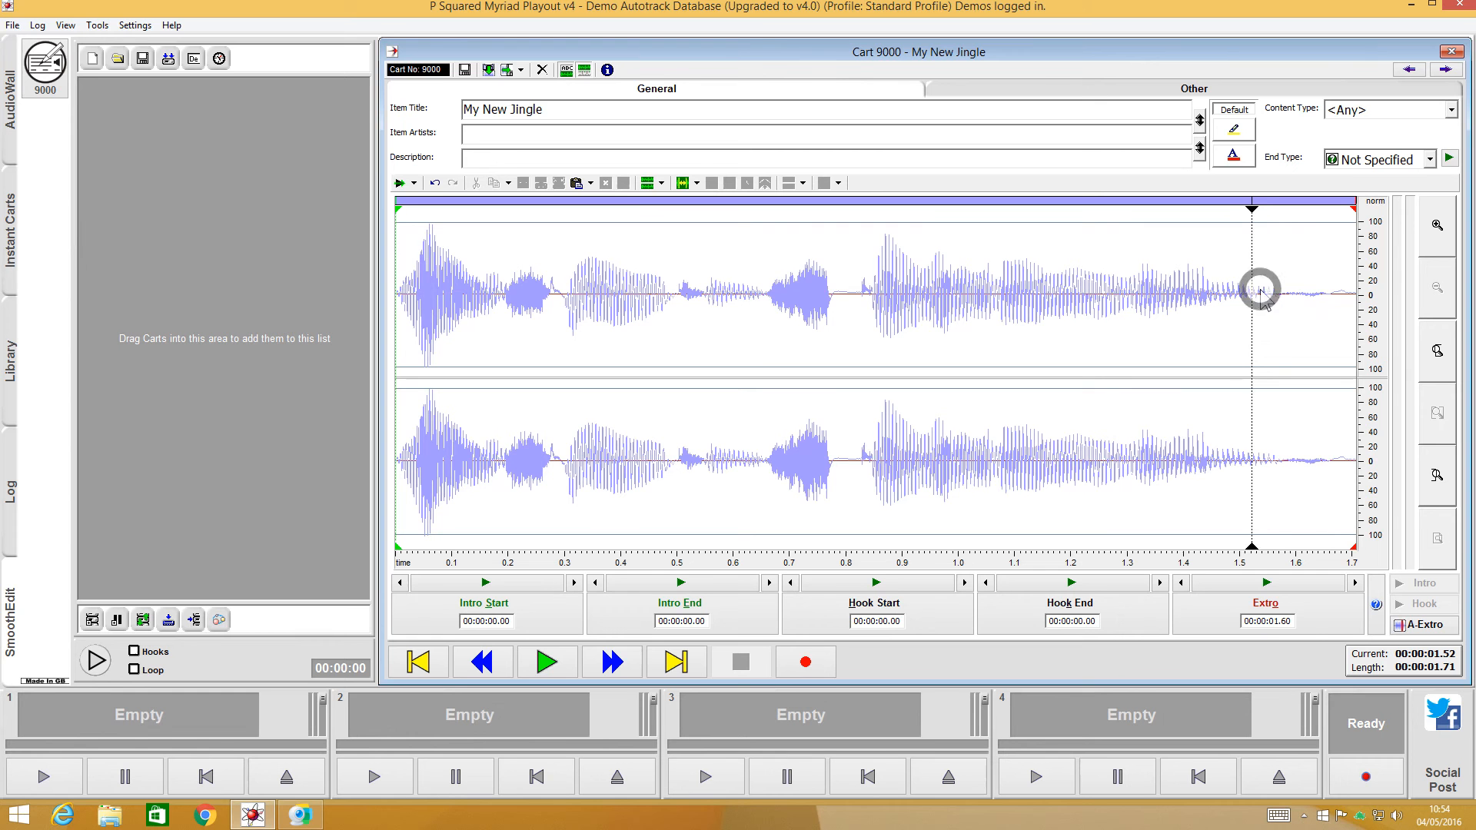
{"action": "left_click", "coordinate": [1299, 610]}
{"action": "left_click", "coordinate": [476, 303]}
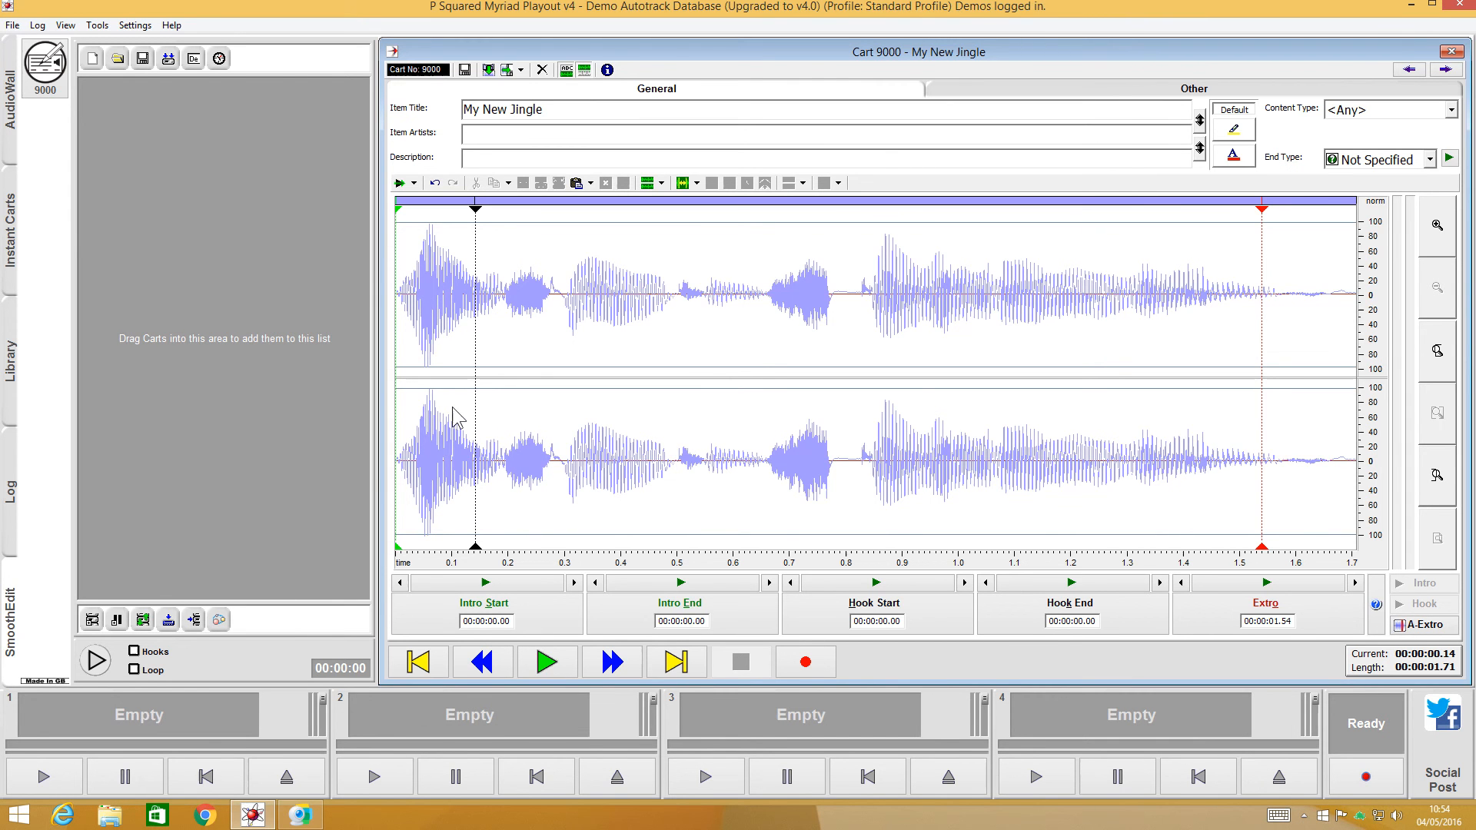
{"action": "left_click", "coordinate": [544, 663]}
{"action": "left_click", "coordinate": [464, 70]}
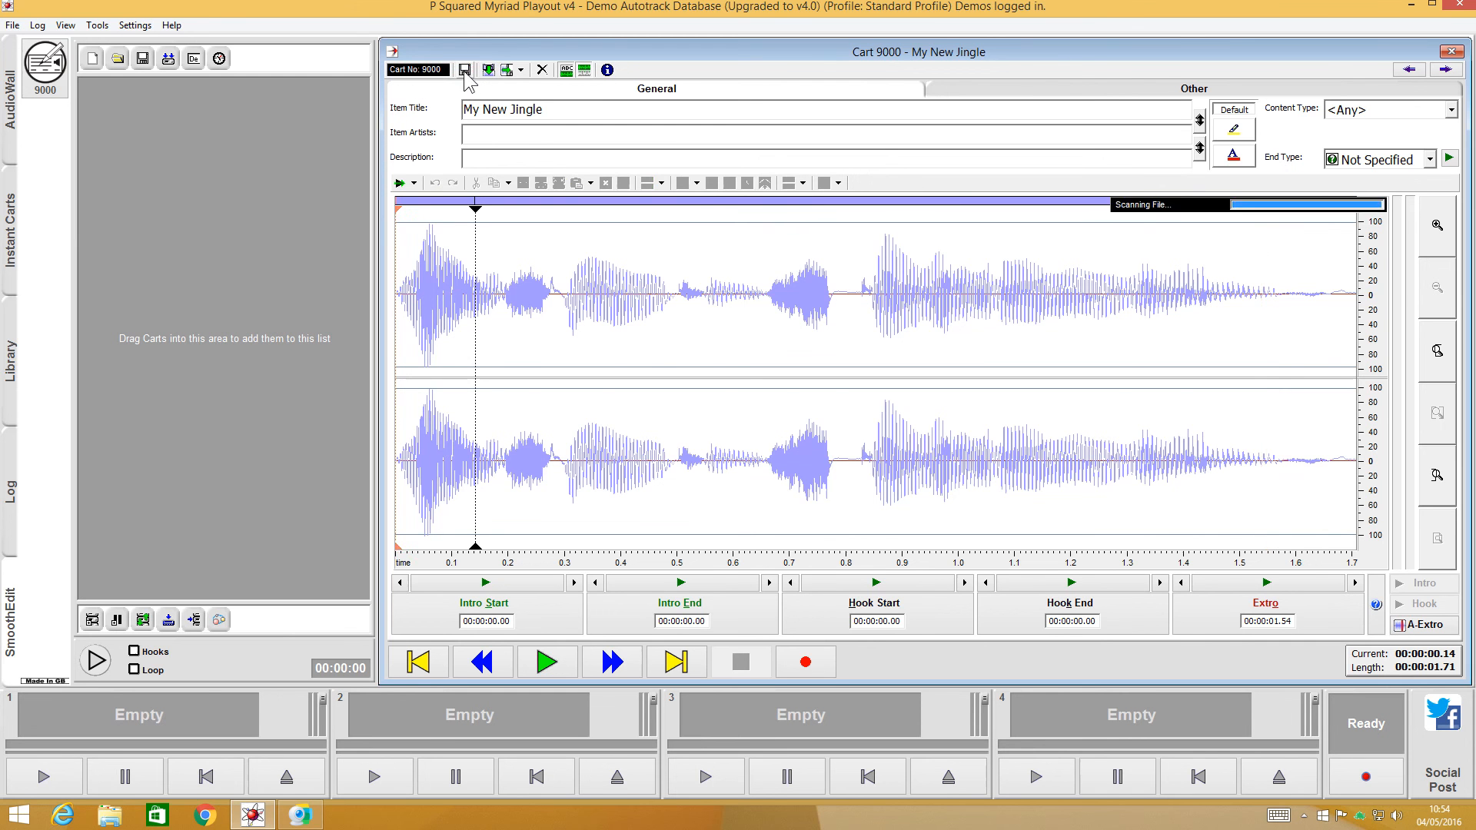
- Recalculate the extro point automatically and close the cart, saving the changes
{"action": "left_click", "coordinate": [1422, 627]}
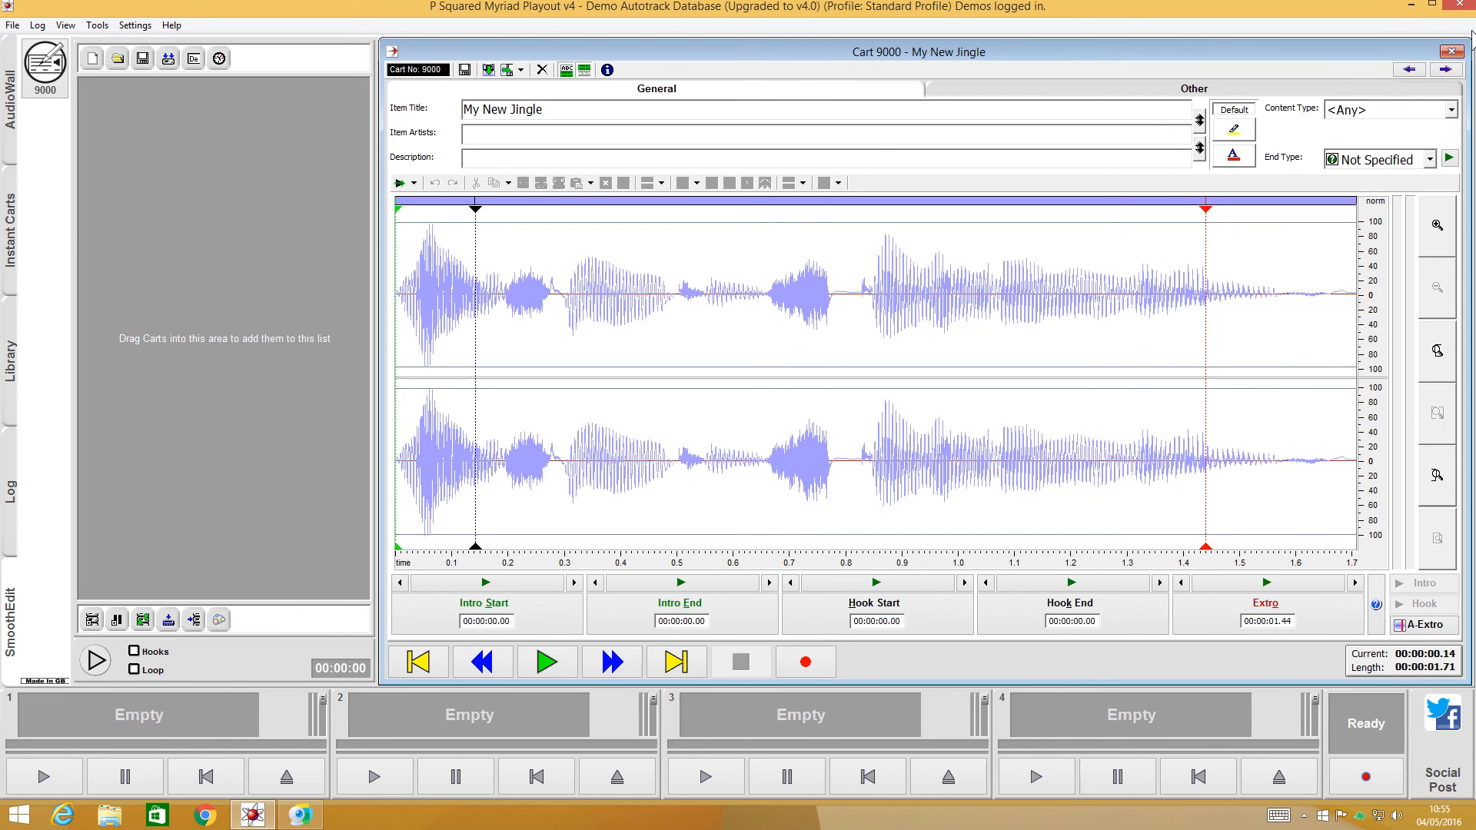
{"action": "left_click", "coordinate": [1452, 51]}
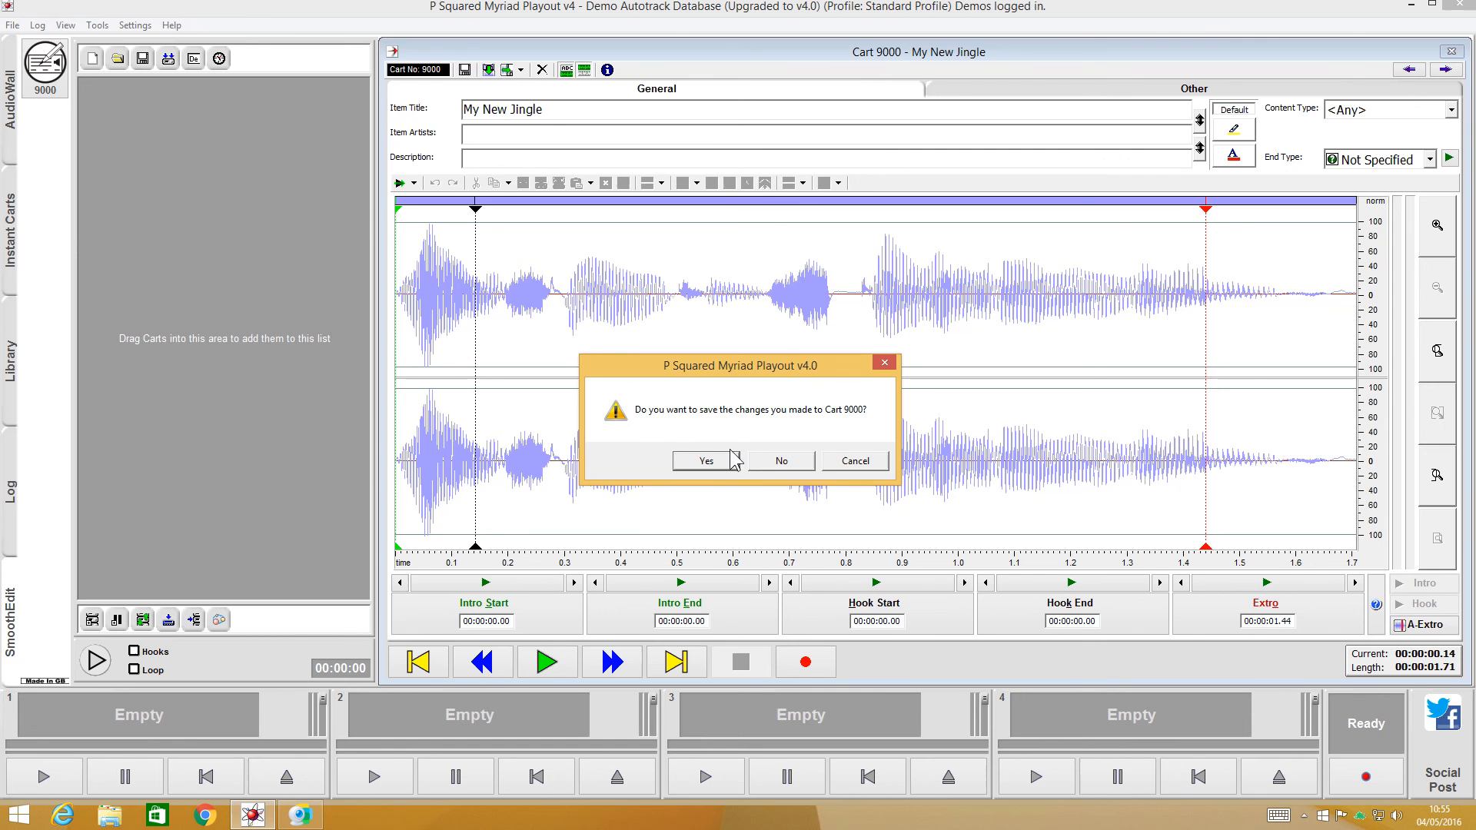
{"action": "left_click", "coordinate": [705, 461]}
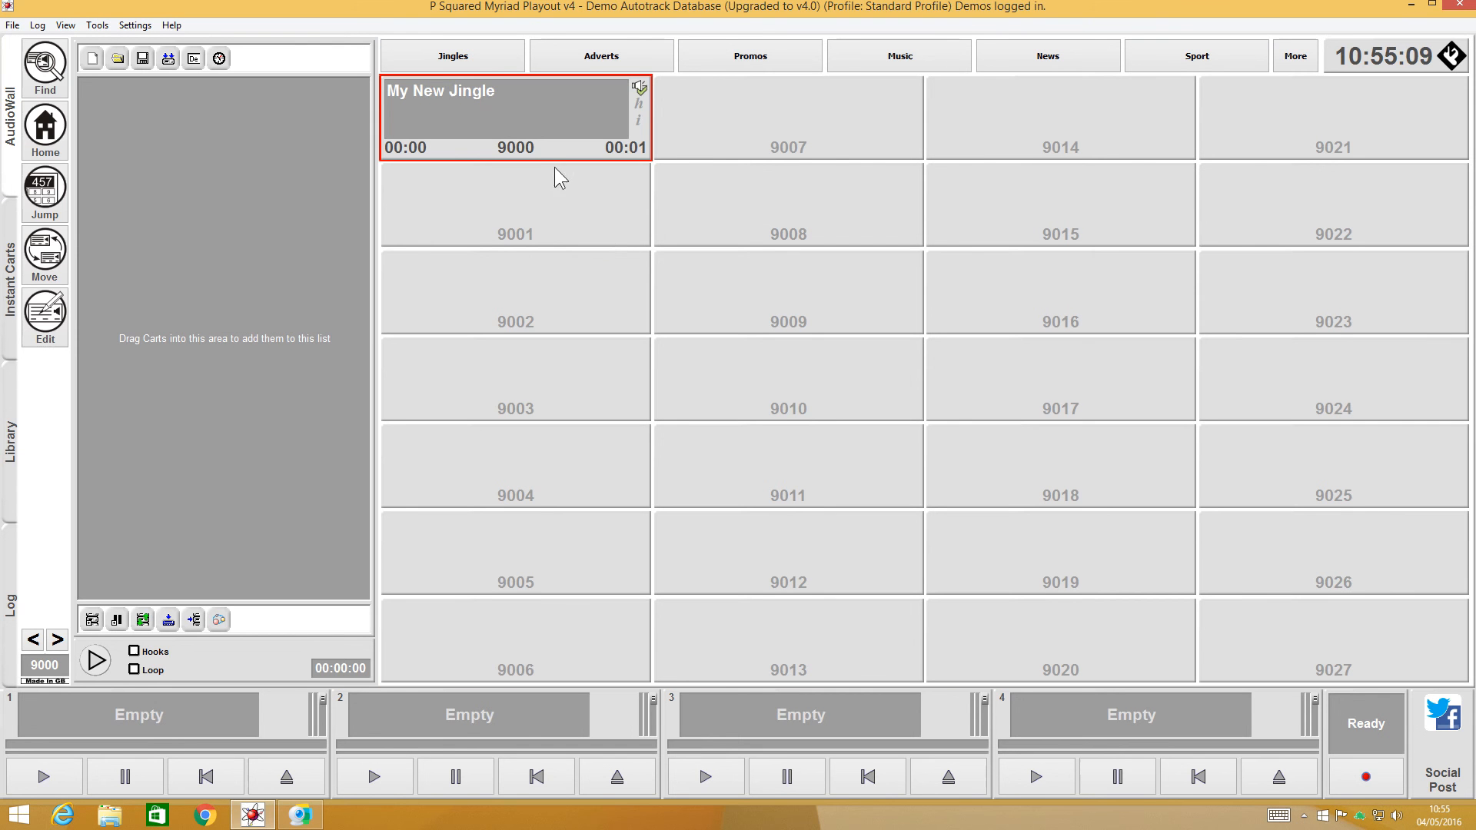
- Load My New Jingle from the AudioWall into player 2 and play it
{"action": "left_click_drag", "start_coordinate": [536, 138], "coordinate": [455, 736]}
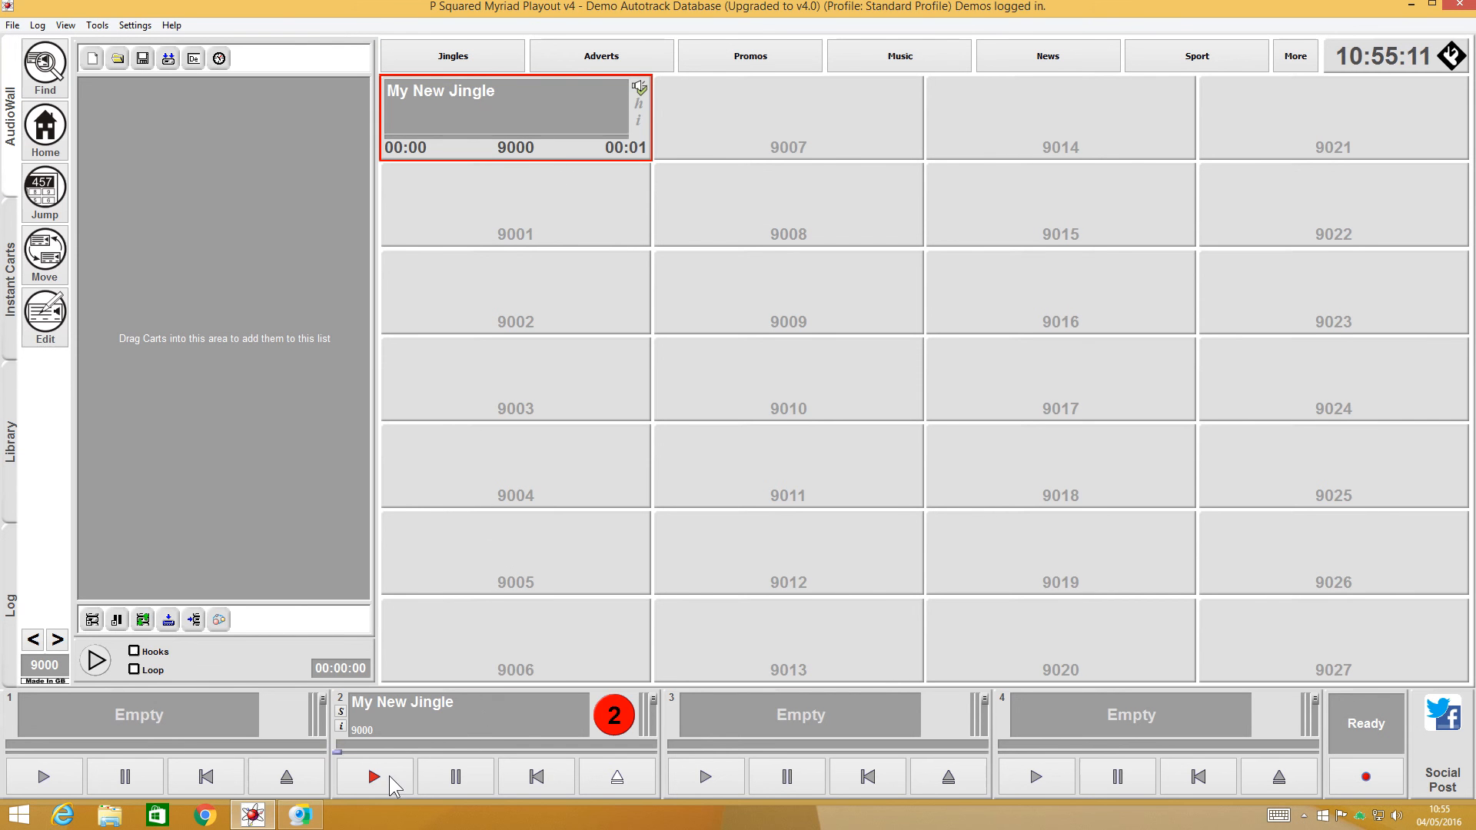
{"action": "left_click", "coordinate": [375, 778]}
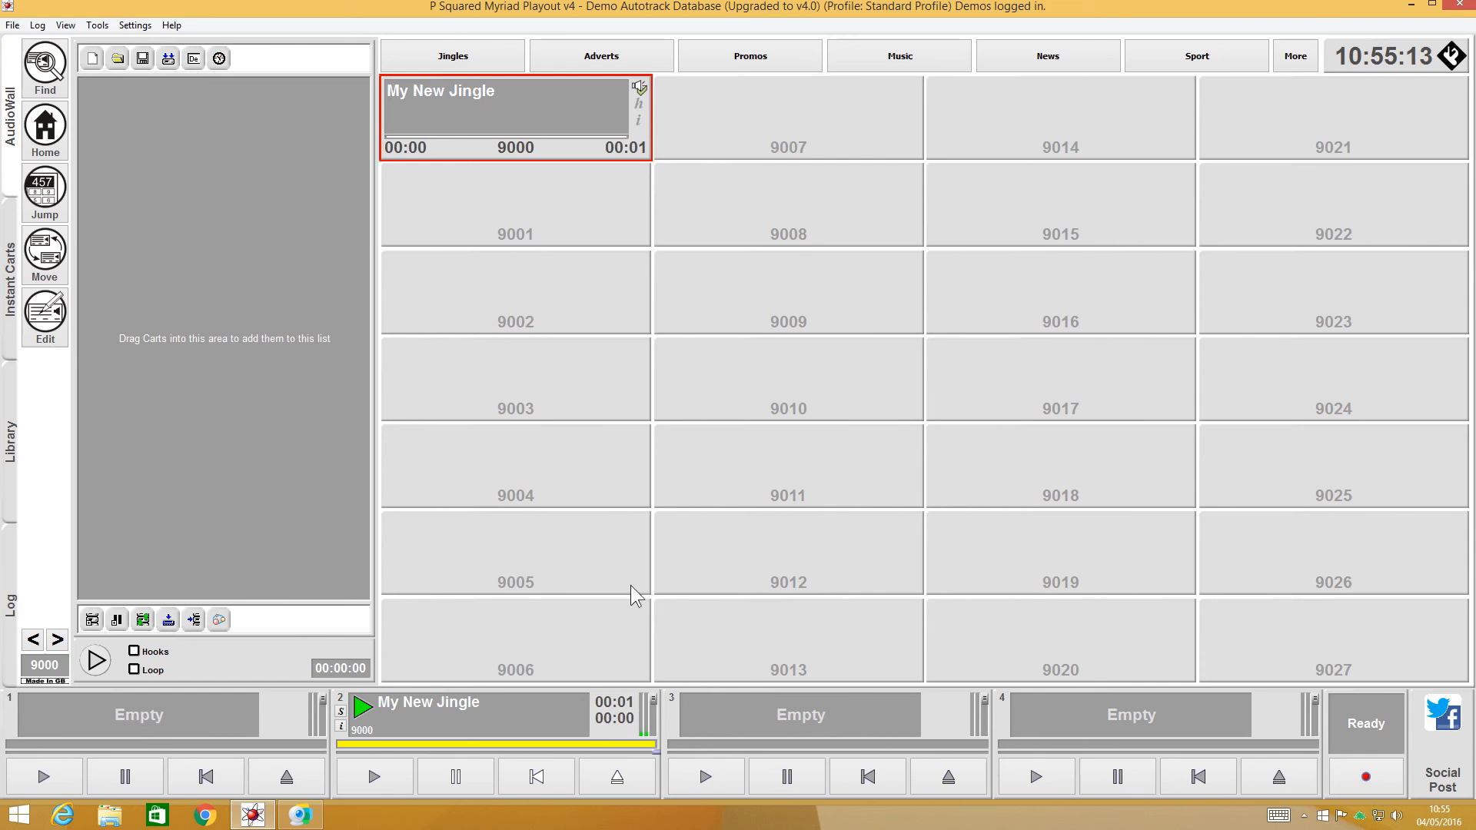